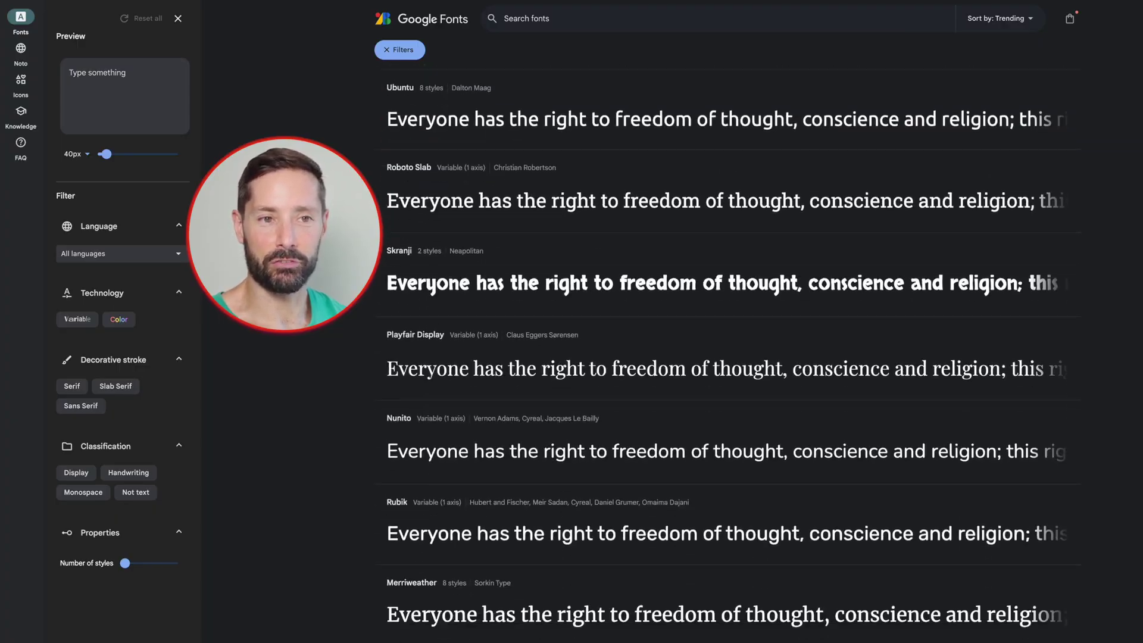
{"action": "scroll", "coordinate": [728, 358], "scroll_direction": "down", "scroll_amount": 5}
- Open the language filter list in the Google Fonts catalogue
{"action": "left_click", "coordinate": [121, 254]}
{"action": "scroll", "coordinate": [122, 387], "scroll_direction": "down", "scroll_amount": 2}
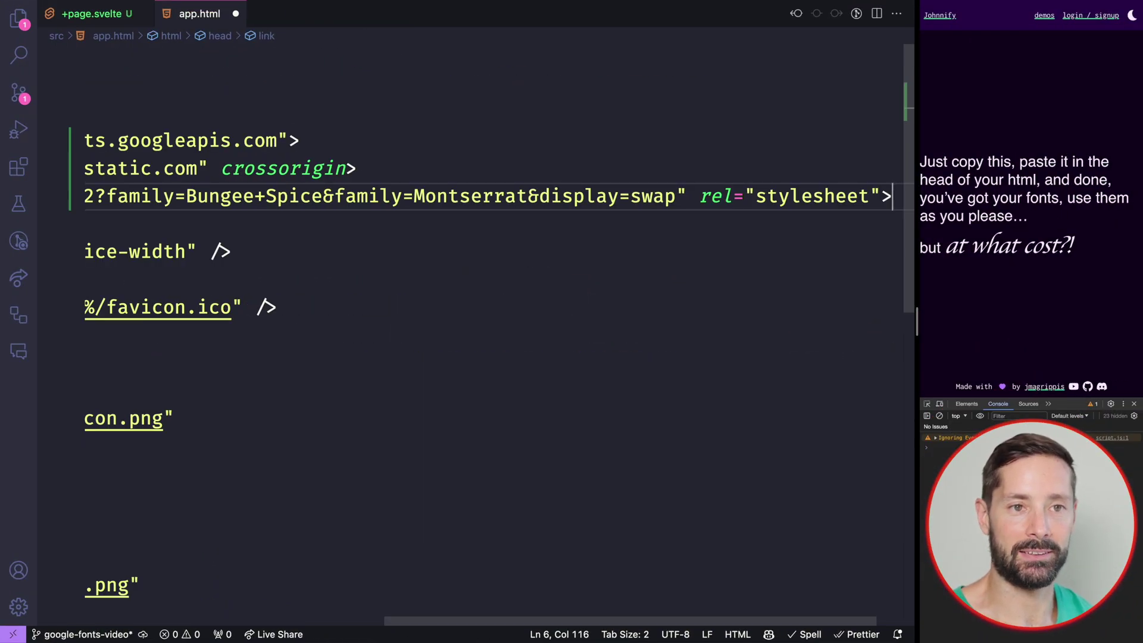
- Save app.html with the Google Fonts link tags and download all selected families
{"action": "key", "text": "ctrl+s"}
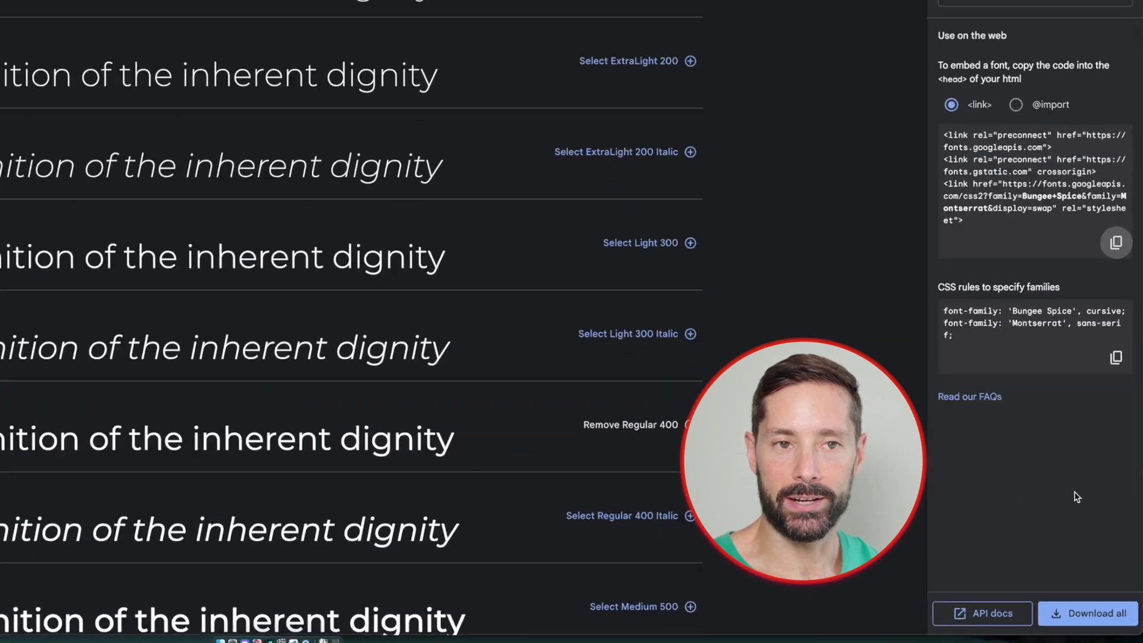
{"action": "left_click", "coordinate": [1085, 612]}
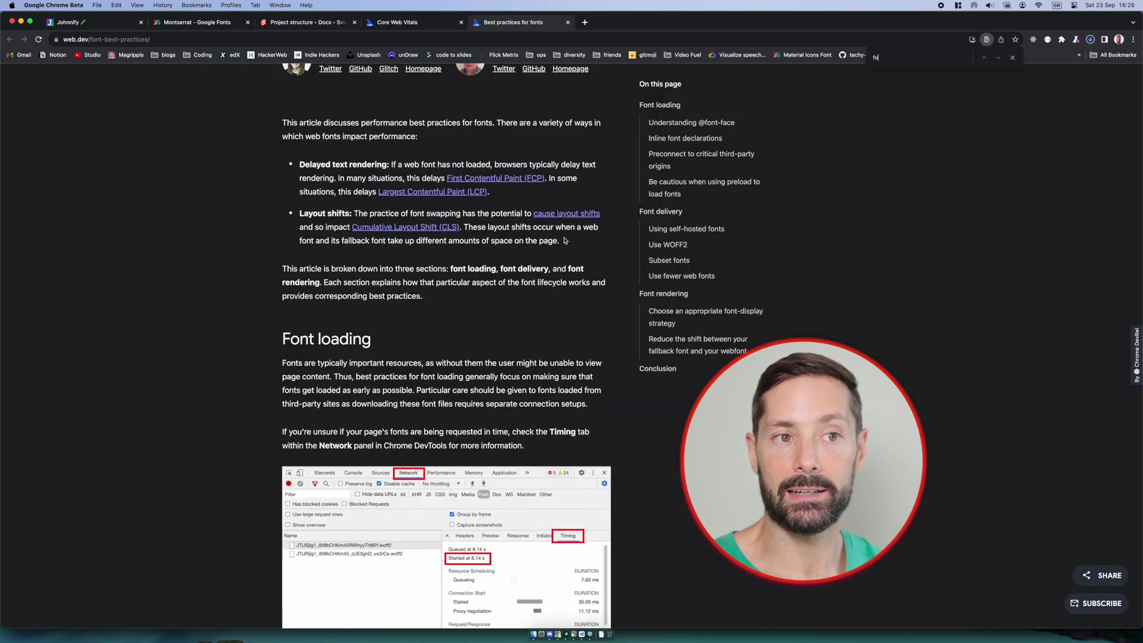
{"action": "type", "text": "nt-display"}
{"action": "scroll", "coordinate": [563, 240], "scroll_direction": "down", "scroll_amount": 10}
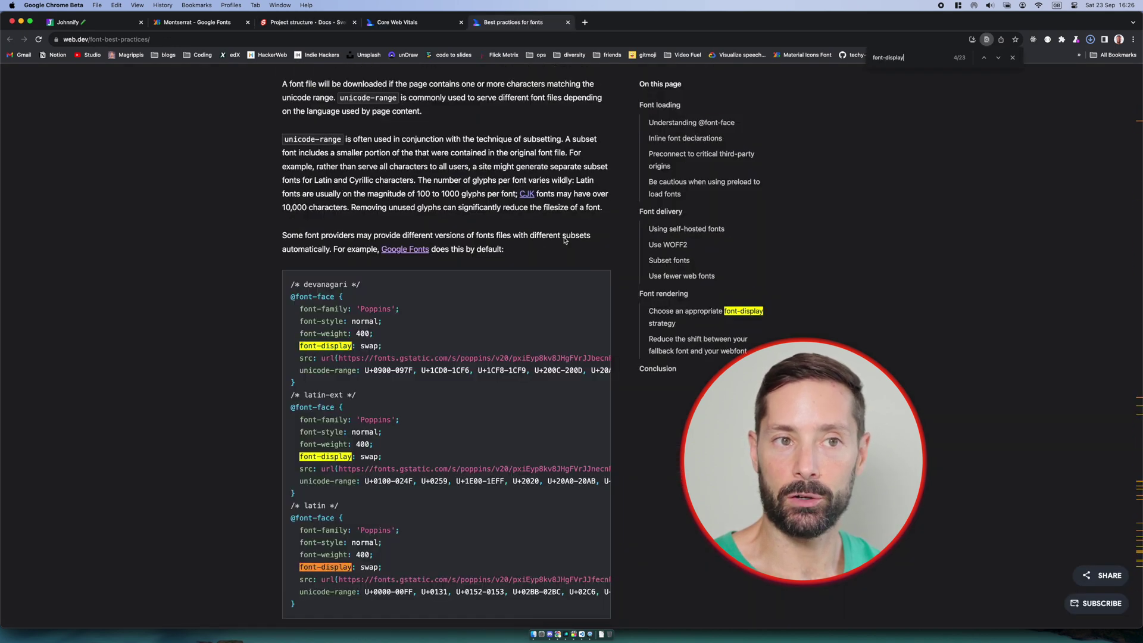
{"action": "scroll", "coordinate": [519, 268], "scroll_direction": "down", "scroll_amount": 10}
{"action": "scroll", "coordinate": [458, 296], "scroll_direction": "down", "scroll_amount": 5}
- Close the 'font-display' in-page search on the web.dev fonts article
{"action": "key", "text": "Escape"}
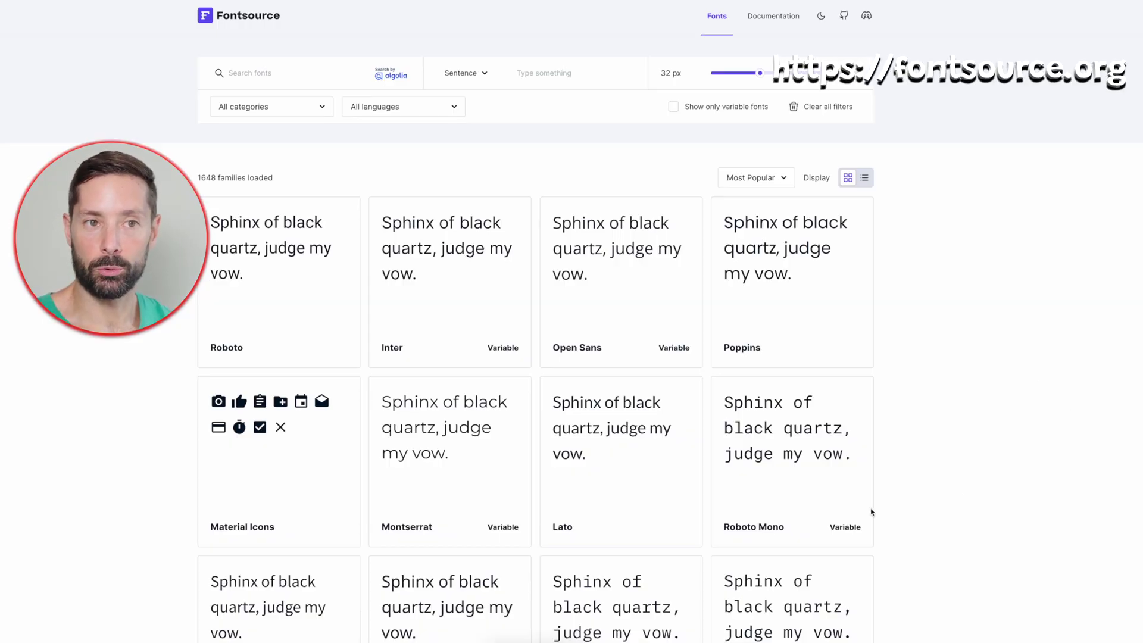
{"action": "scroll", "coordinate": [729, 512], "scroll_direction": "down", "scroll_amount": 2}
{"action": "scroll", "coordinate": [729, 513], "scroll_direction": "down", "scroll_amount": 3}
{"action": "scroll", "coordinate": [728, 513], "scroll_direction": "down", "scroll_amount": 4}
{"action": "scroll", "coordinate": [729, 512], "scroll_direction": "down", "scroll_amount": 3}
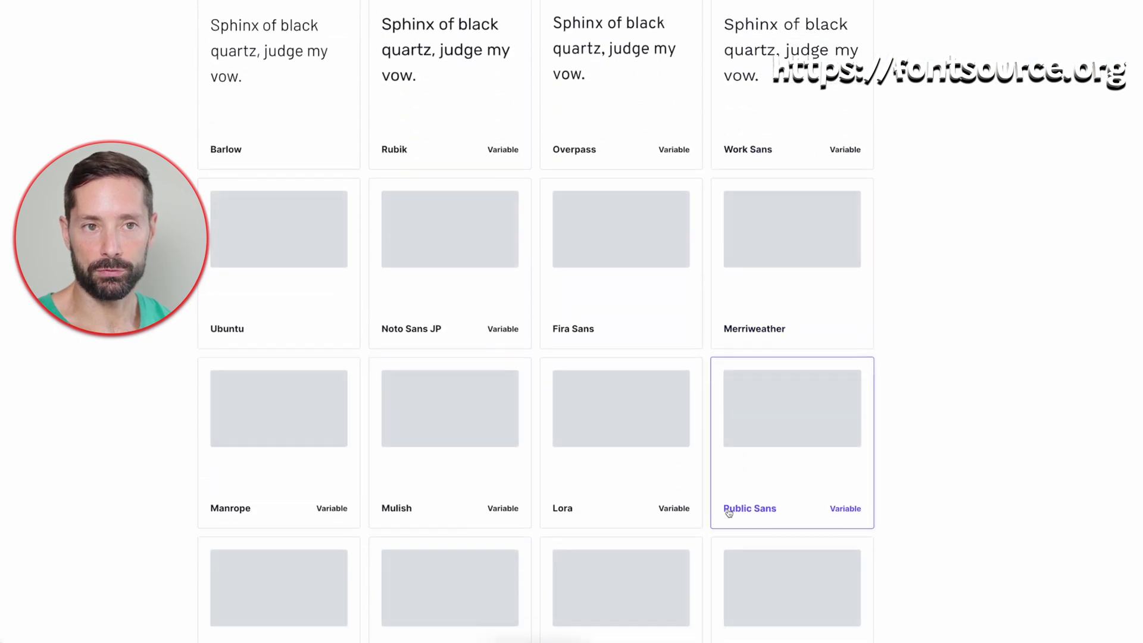
{"action": "scroll", "coordinate": [729, 513], "scroll_direction": "up", "scroll_amount": 3}
{"action": "scroll", "coordinate": [729, 513], "scroll_direction": "up", "scroll_amount": 9}
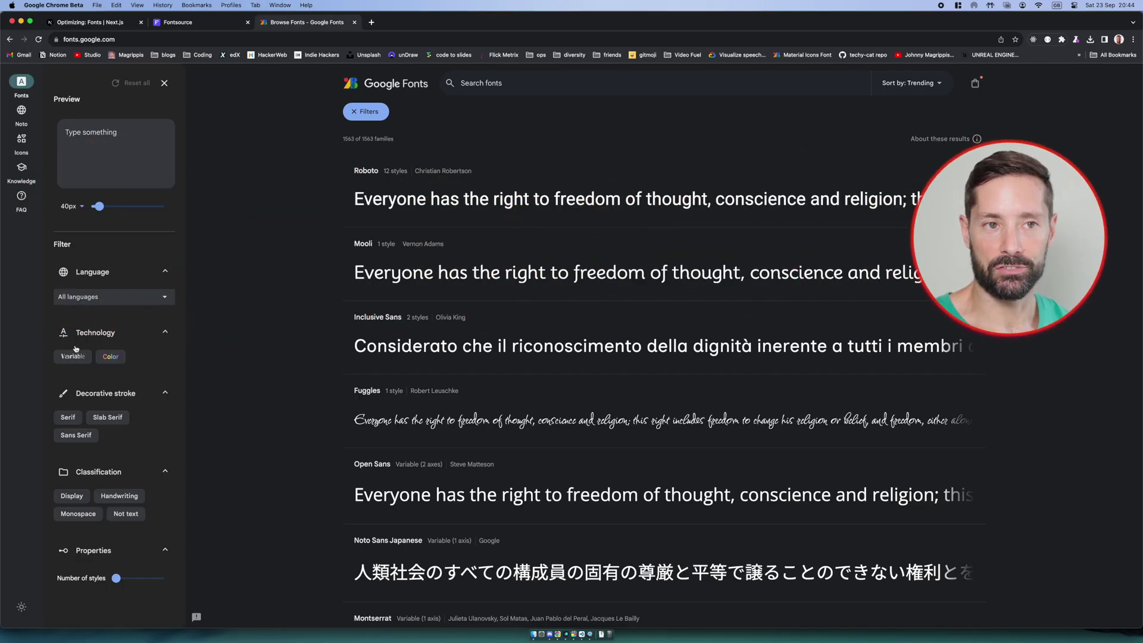
- Filter Fontsource to variable fonts only and show Tourney's install instructions
{"action": "left_click", "coordinate": [75, 351]}
{"action": "left_click", "coordinate": [177, 23]}
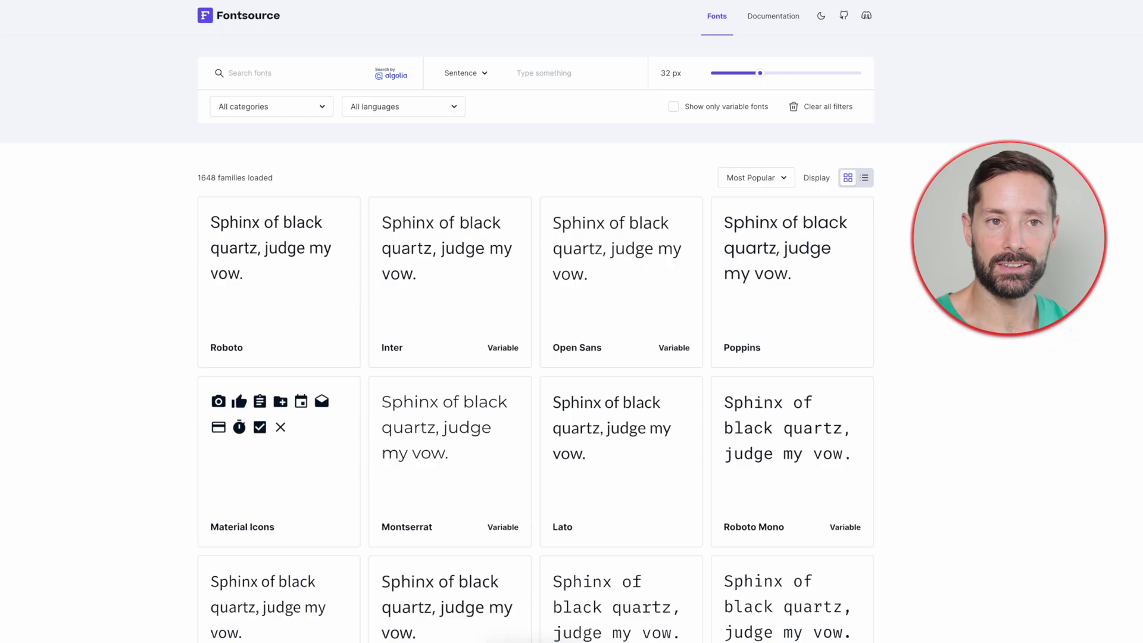
{"action": "left_click", "coordinate": [682, 107]}
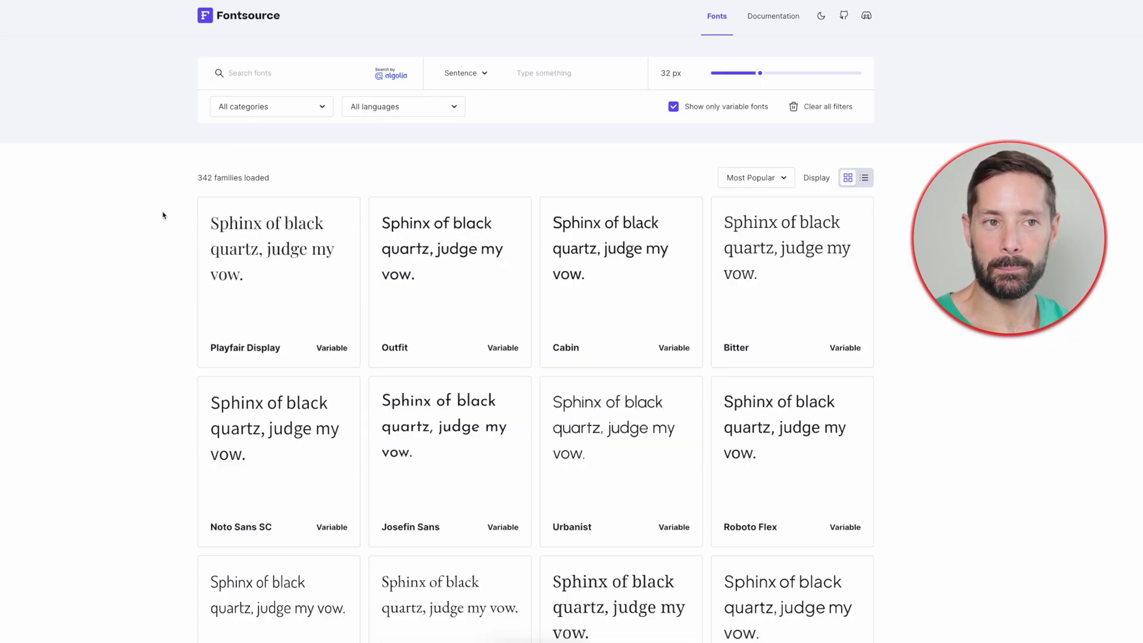
{"action": "scroll", "coordinate": [164, 215], "scroll_direction": "down", "scroll_amount": 4}
{"action": "scroll", "coordinate": [164, 215], "scroll_direction": "down", "scroll_amount": 4}
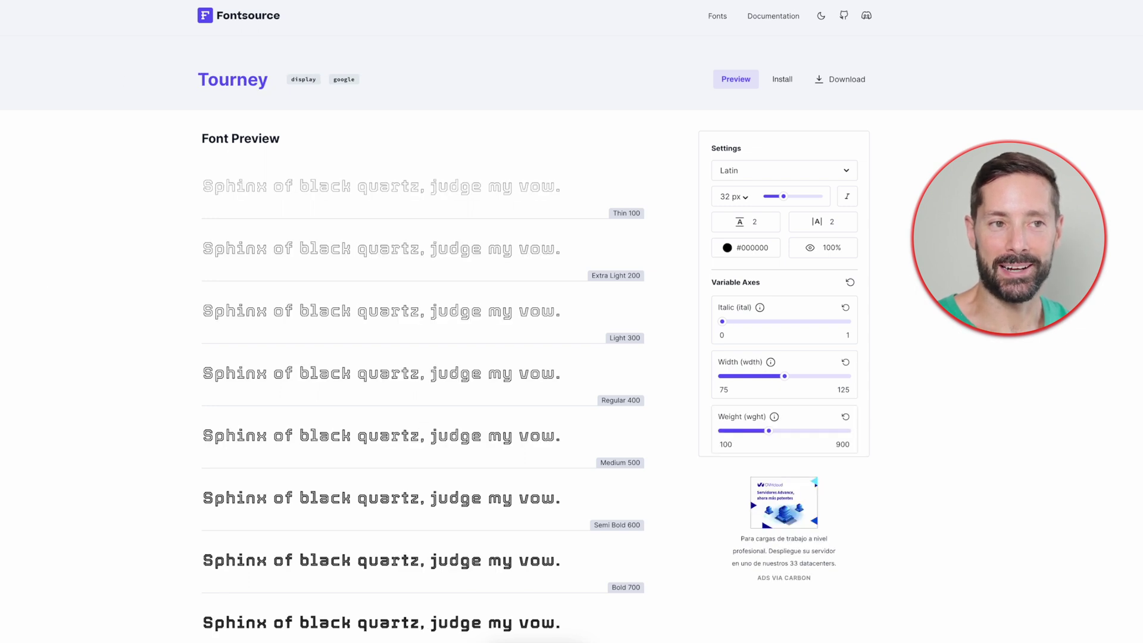
{"action": "left_click", "coordinate": [778, 82]}
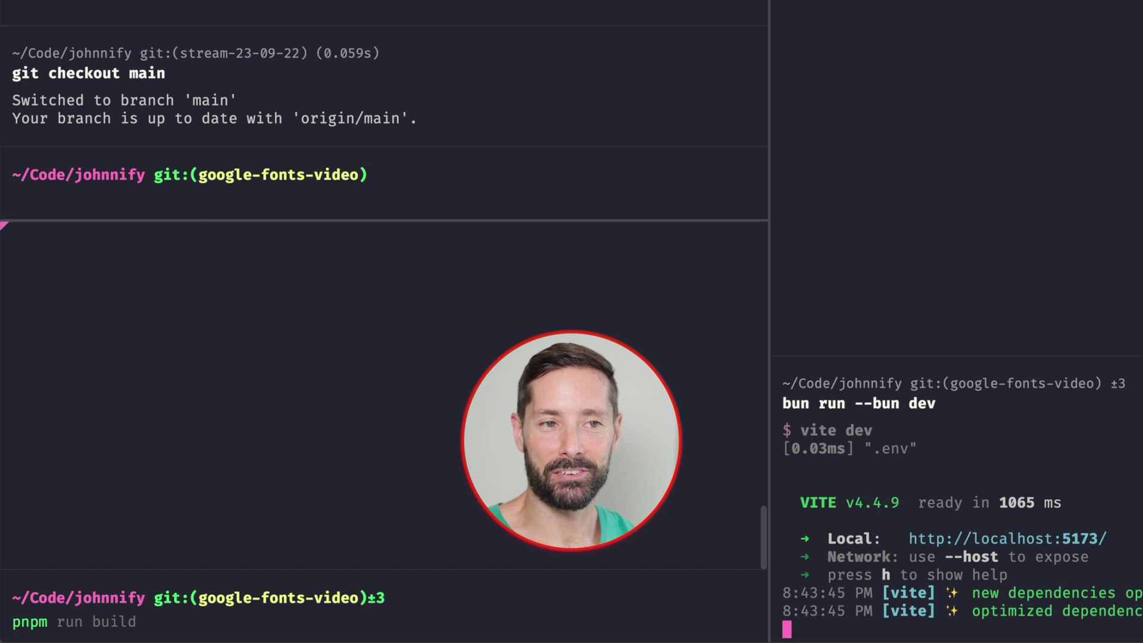
{"action": "key", "text": "BackSpace"}
{"action": "key", "text": "BackSpace"}
{"action": "key", "text": "BackSpace"}
{"action": "type", "text": "bun"}
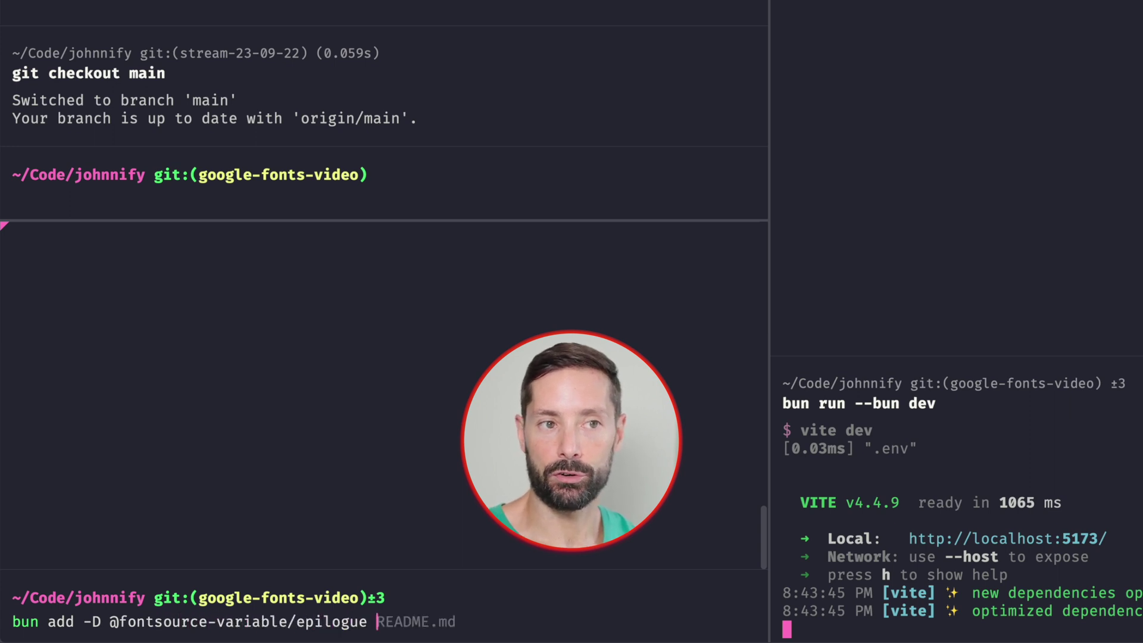
{"action": "type", "text": "ney"}
{"action": "key", "text": "Return"}
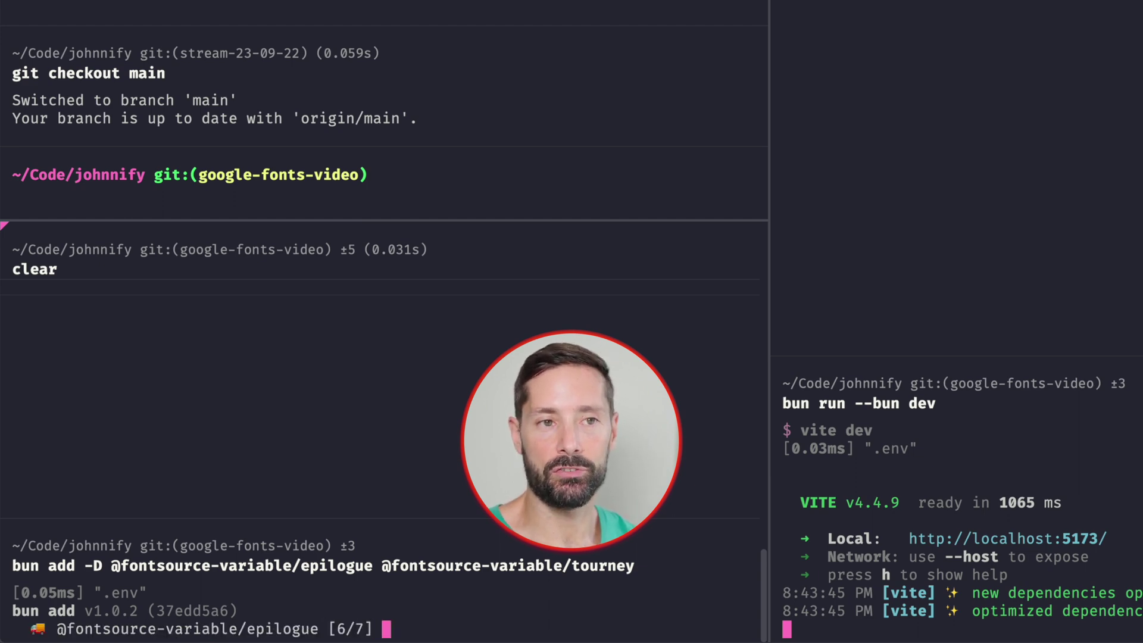
{"action": "key", "text": "super+Tab"}
{"action": "key", "text": "super+p"}
{"action": "type", "text": "l"}
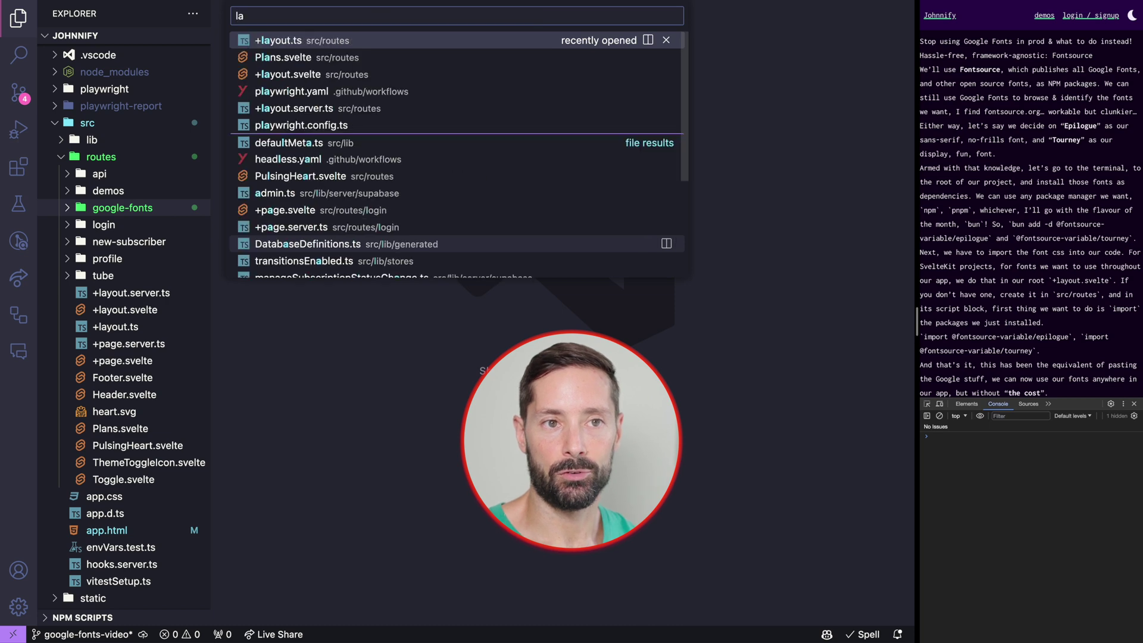
{"action": "type", "text": "a"}
- Delete the old src/routes/+layout.svelte and create a new +layout.svelte
{"action": "key", "text": "Down"}
{"action": "key", "text": "Return"}
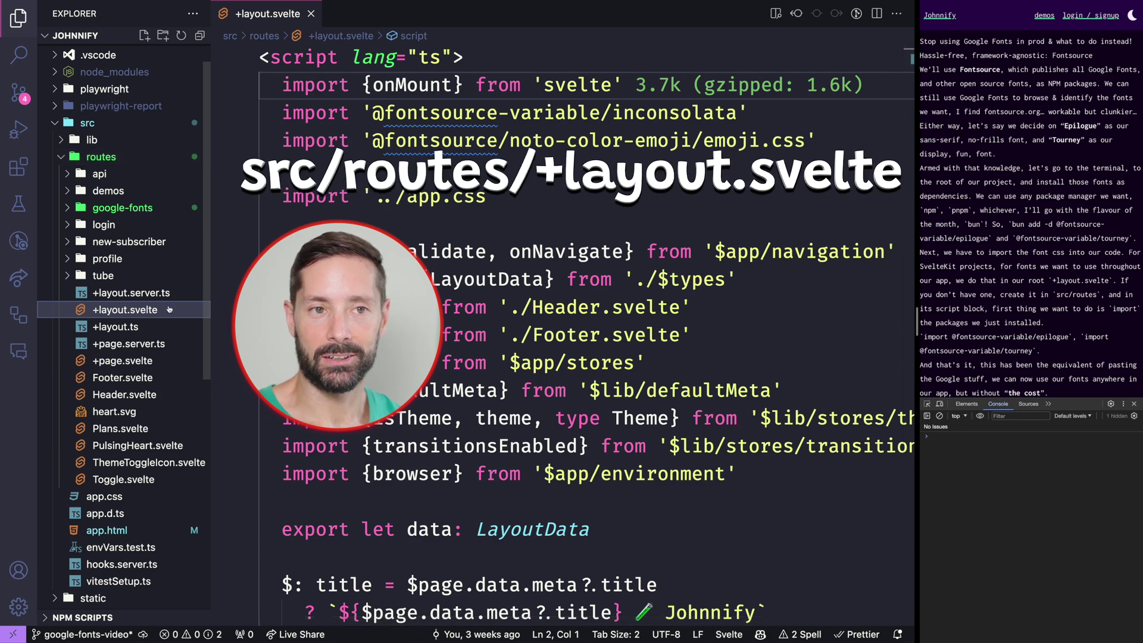
{"action": "key", "text": "super+BackSpace"}
{"action": "key", "text": "Return"}
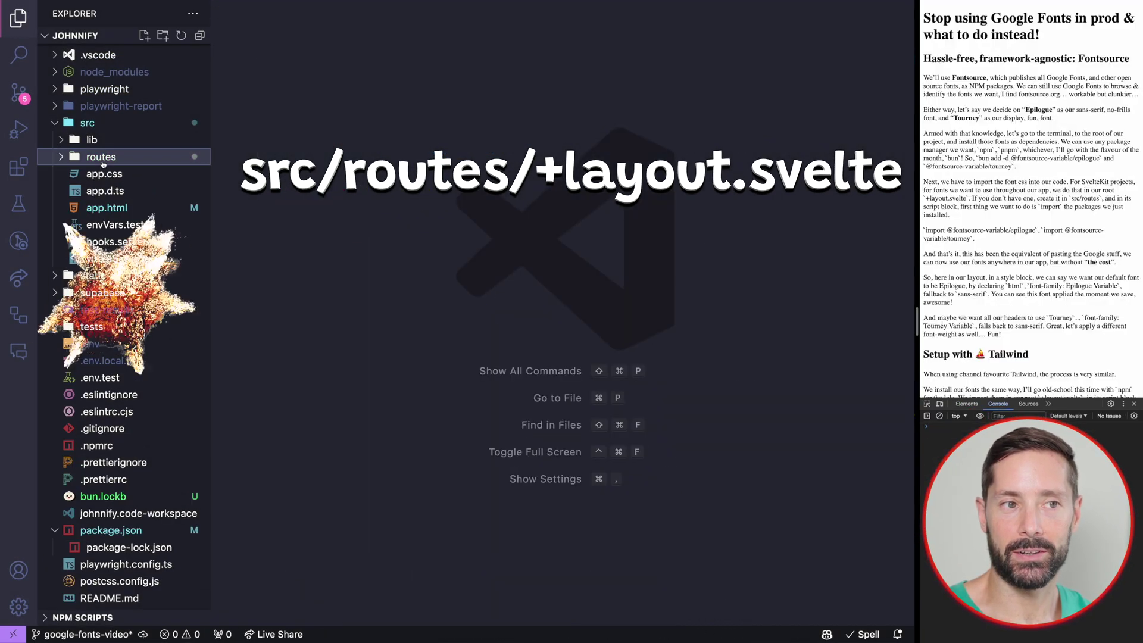
{"action": "left_click", "coordinate": [144, 36]}
{"action": "type", "text": "+layout.sve"}
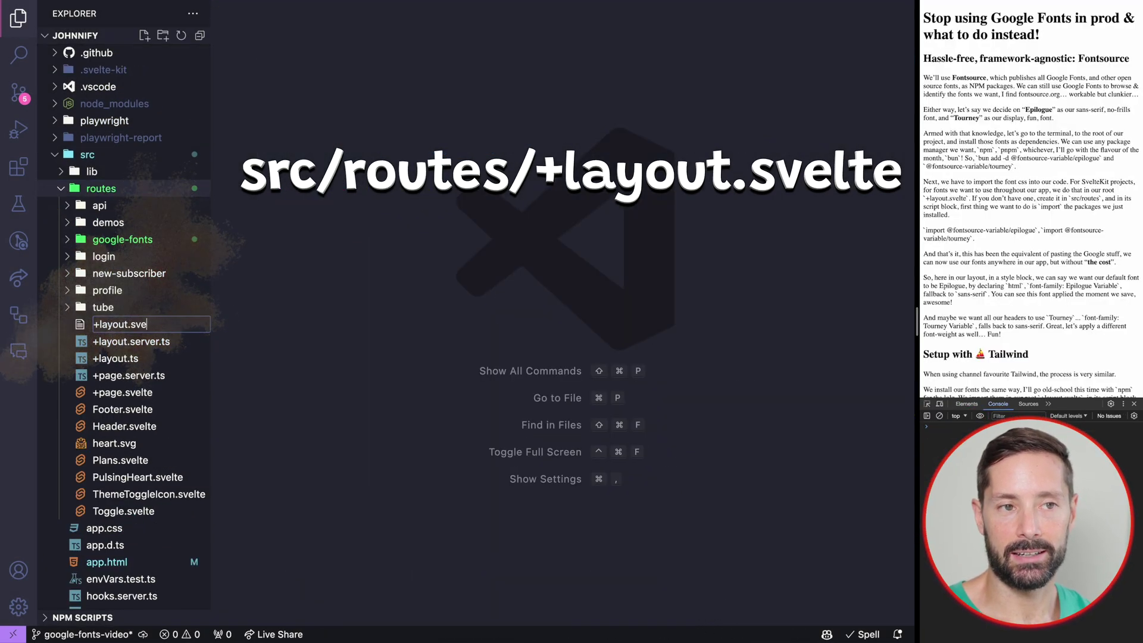
{"action": "type", "text": "lte"}
{"action": "key", "text": "Return"}
{"action": "type", "text": "<slot />"}
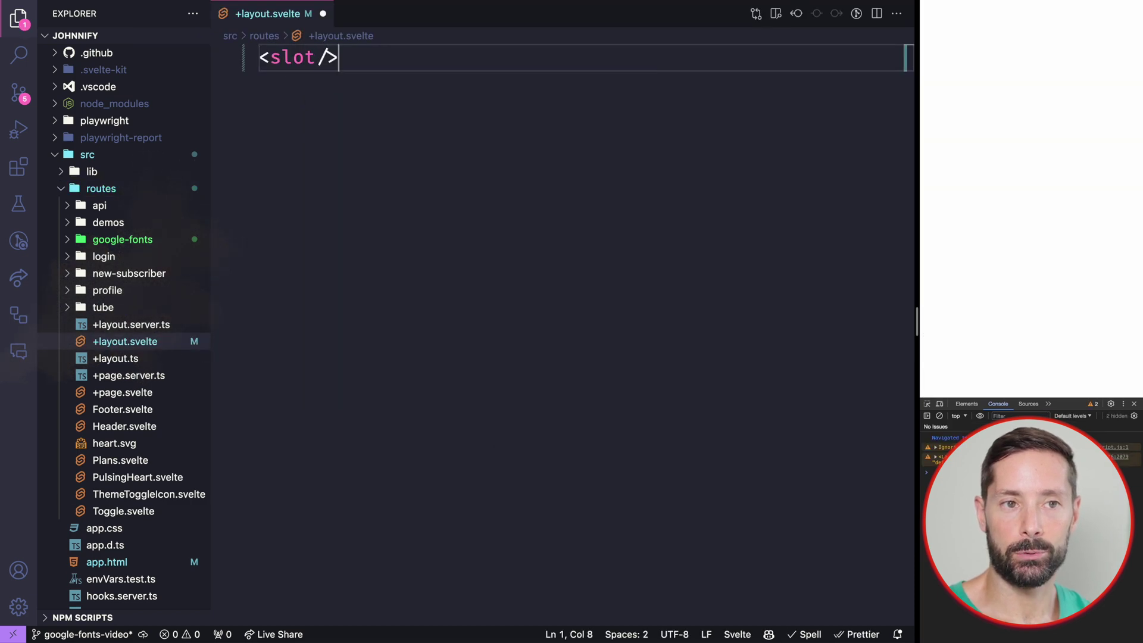
- Add a TypeScript script block importing the Epilogue and Tourney variable fonts above <slot />, and save
{"action": "key", "text": "super+Left"}
{"action": "key", "text": "Return"}
{"action": "key", "text": "Return"}
{"action": "key", "text": "Up"}
{"action": "key", "text": "Up"}
{"action": "type", "text": "<script"}
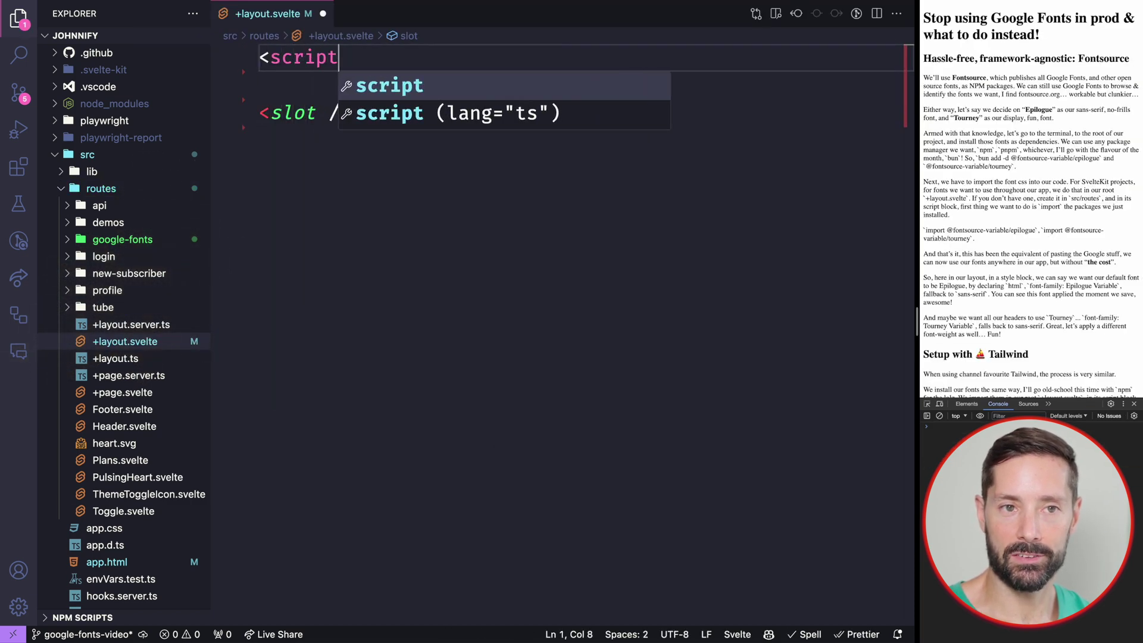
{"action": "key", "text": "Down"}
{"action": "key", "text": "Return"}
{"action": "key", "text": "Return"}
{"action": "type", "text": "import '@for"}
{"action": "key", "text": "Return"}
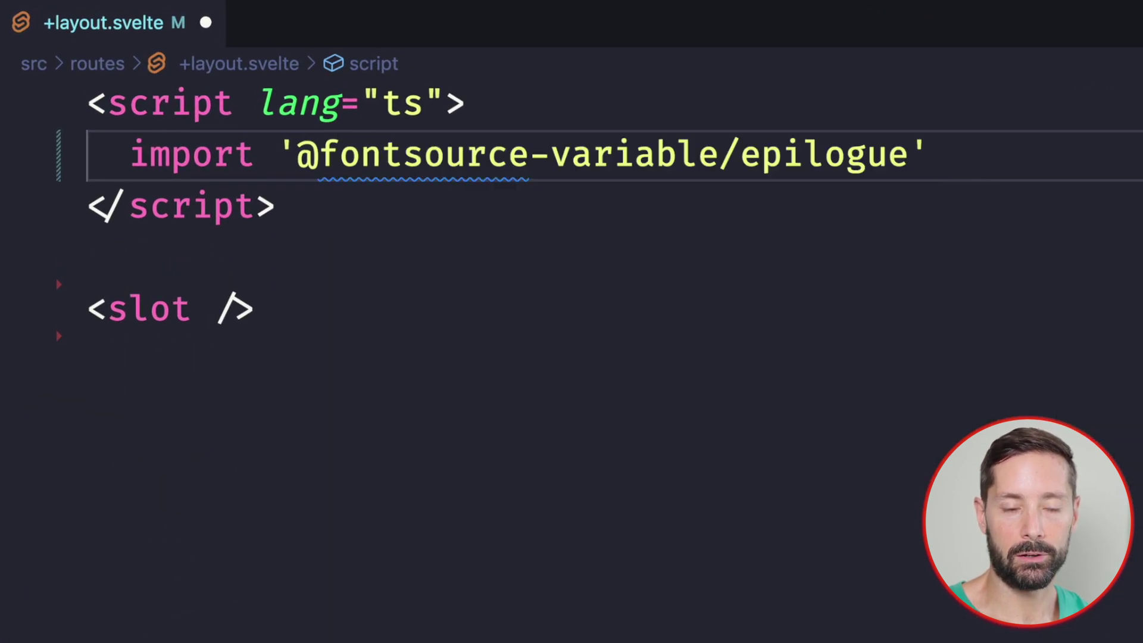
{"action": "key", "text": "Return"}
{"action": "type", "text": "import '@fo"}
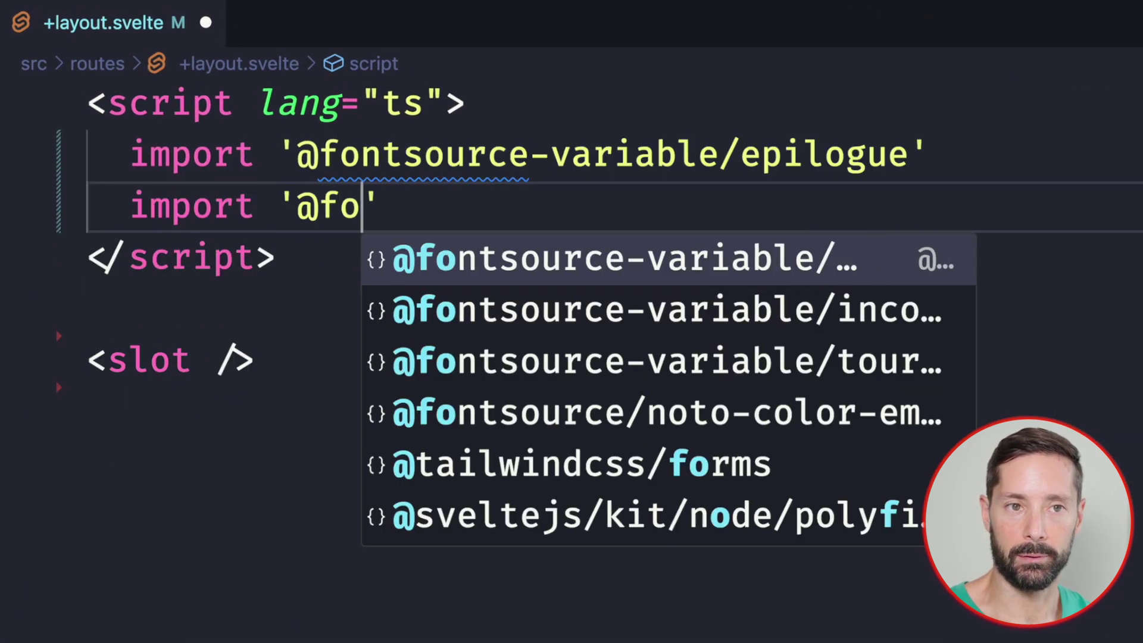
{"action": "type", "text": "nt"}
{"action": "key", "text": "Down"}
{"action": "key", "text": "Down"}
{"action": "key", "text": "Return"}
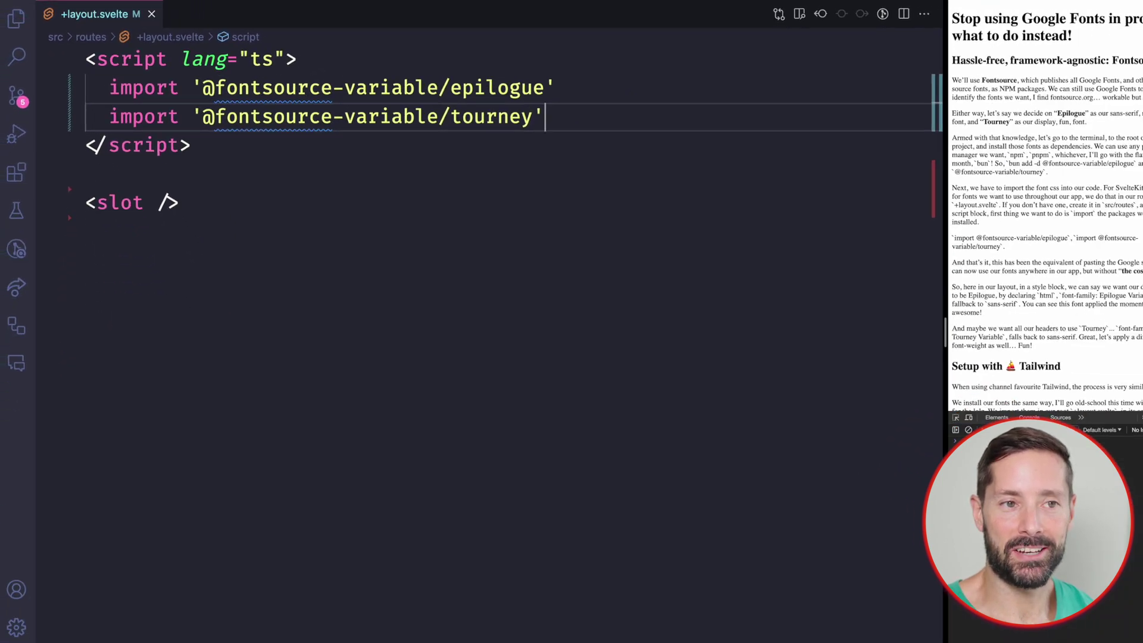
{"action": "key", "text": "ctrl+s"}
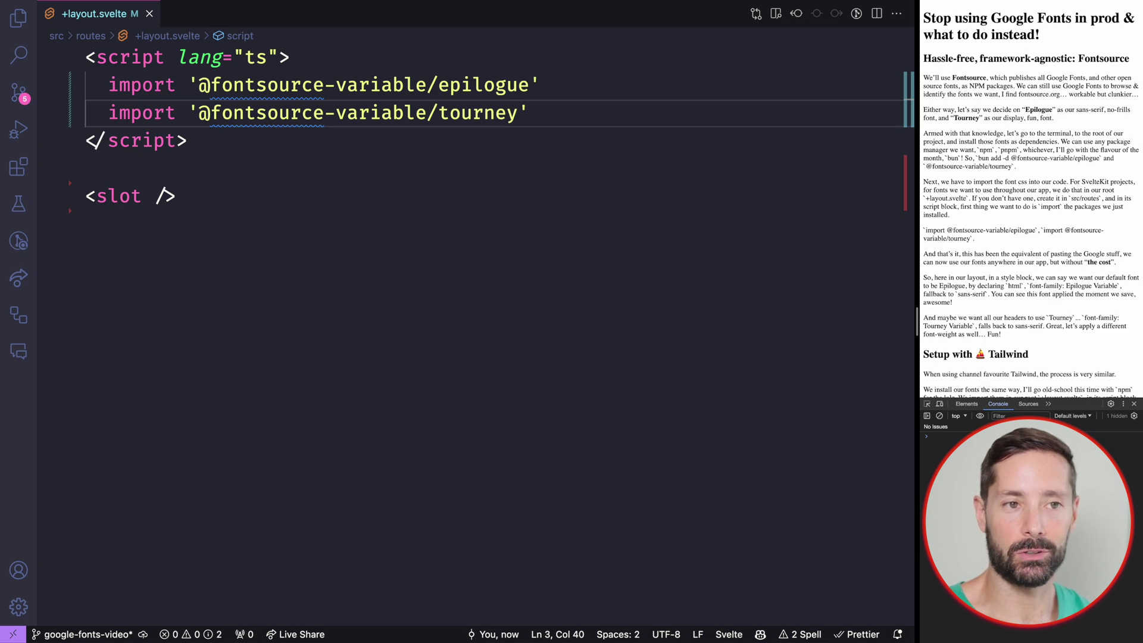
- Add a style block with a :global(html) rule using Epilogue Variable, sans-serif
{"action": "left_click", "coordinate": [539, 292]}
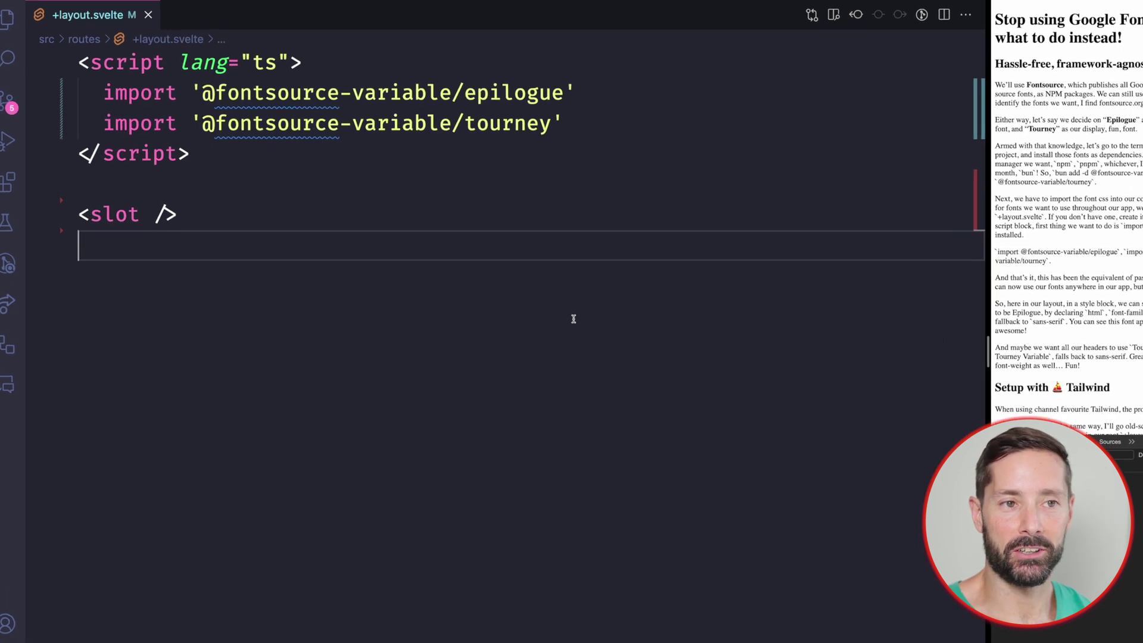
{"action": "key", "text": "Return"}
{"action": "type", "text": "<style"}
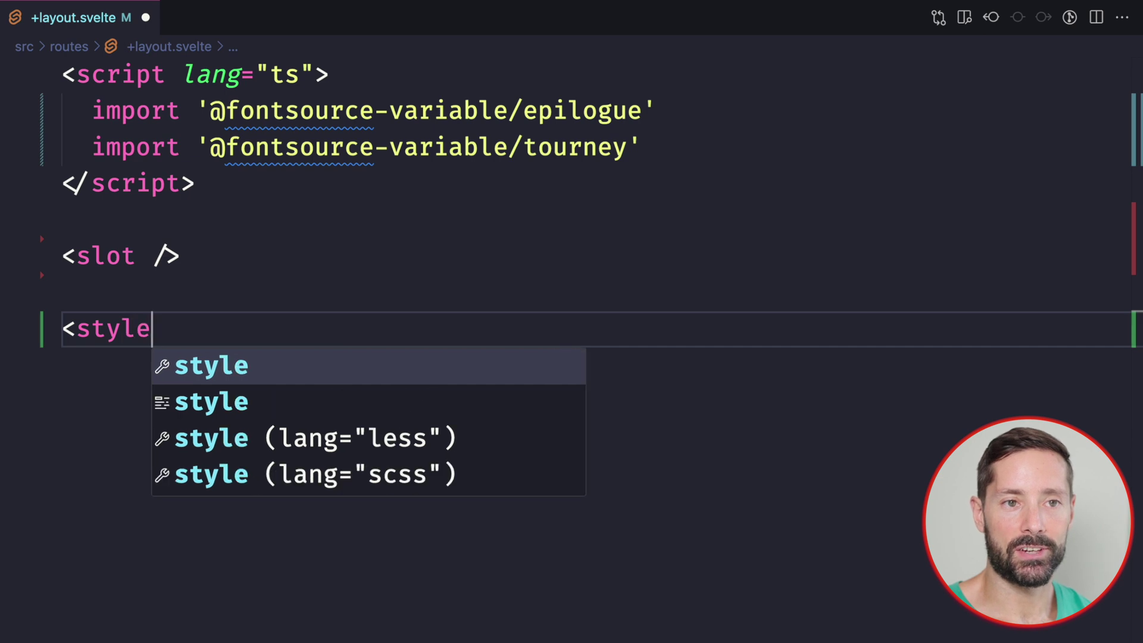
{"action": "key", "text": "Return"}
{"action": "key", "text": "Return"}
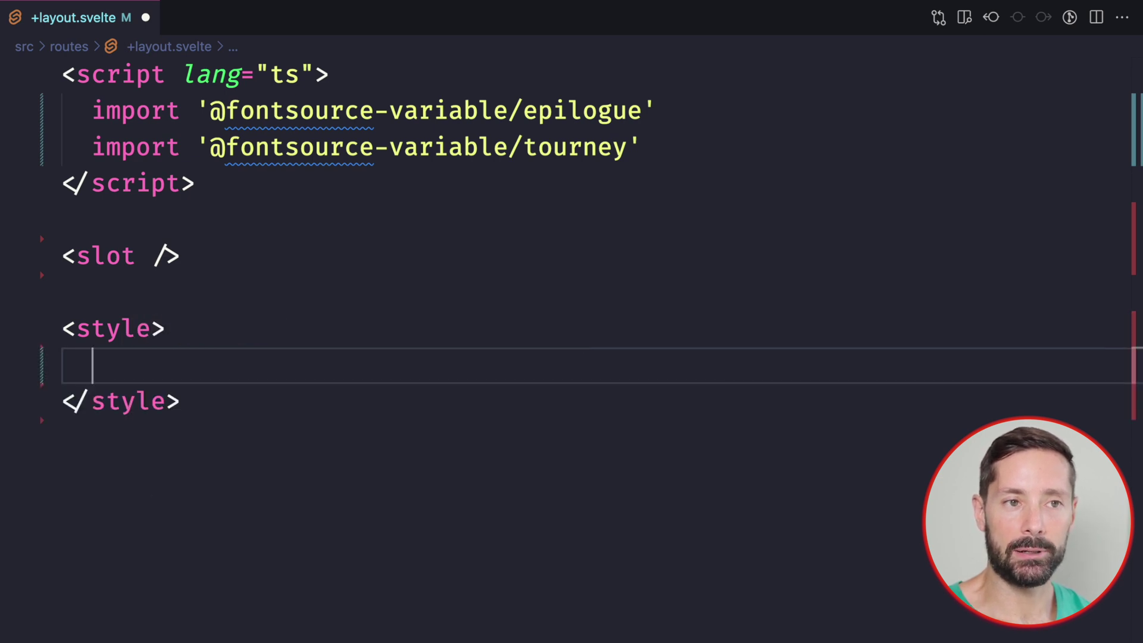
{"action": "type", "text": ":glob"}
{"action": "key", "text": "Return"}
{"action": "type", "text": "html) {"}
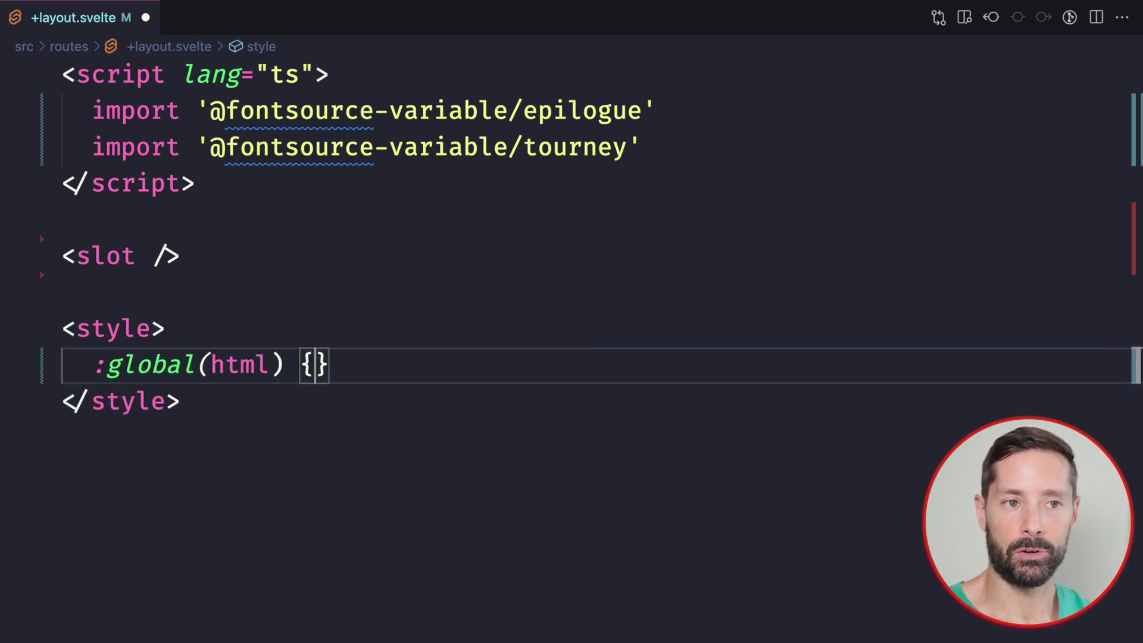
{"action": "key", "text": "Return"}
{"action": "type", "text": "font-fami"}
{"action": "key", "text": "Return"}
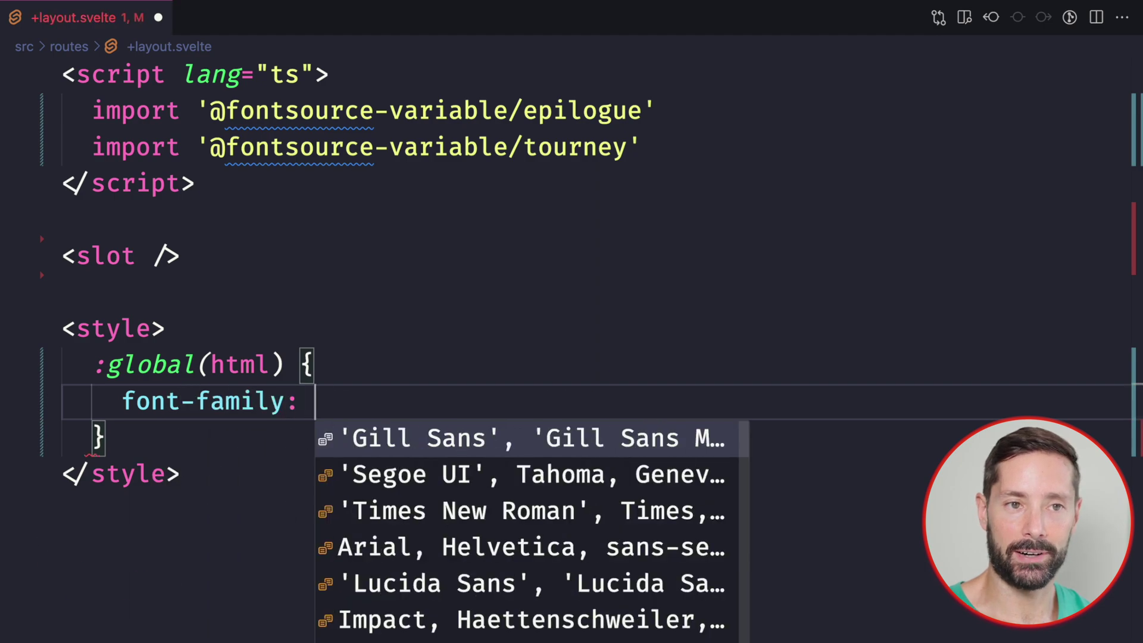
{"action": "type", "text": "'Epilogue Variable"}
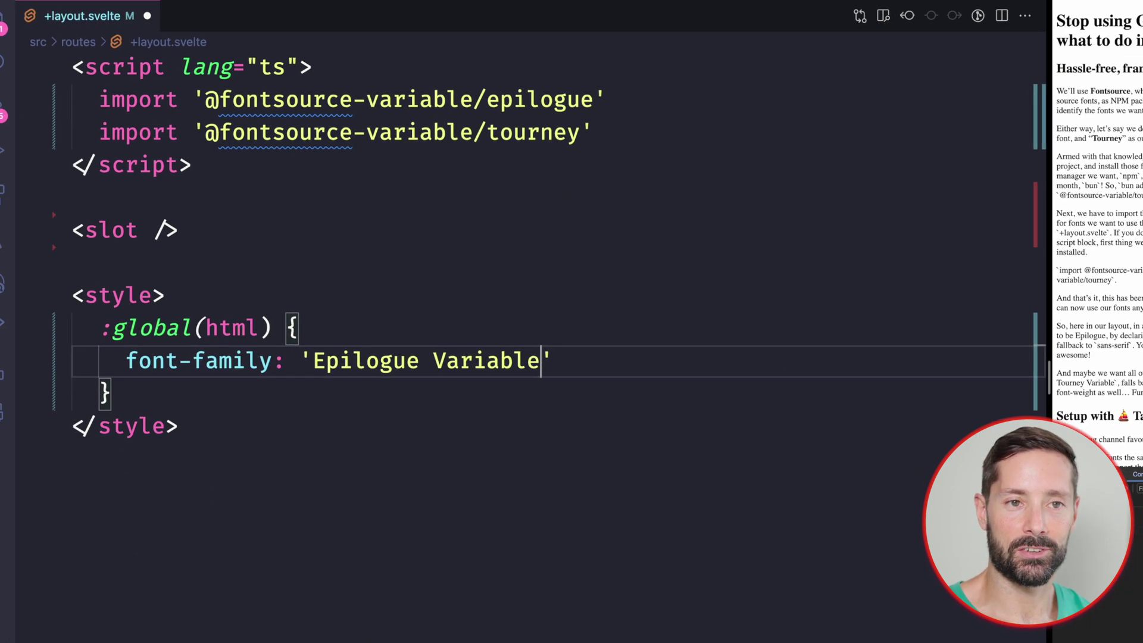
{"action": "type", "text": "', sans-serif;"}
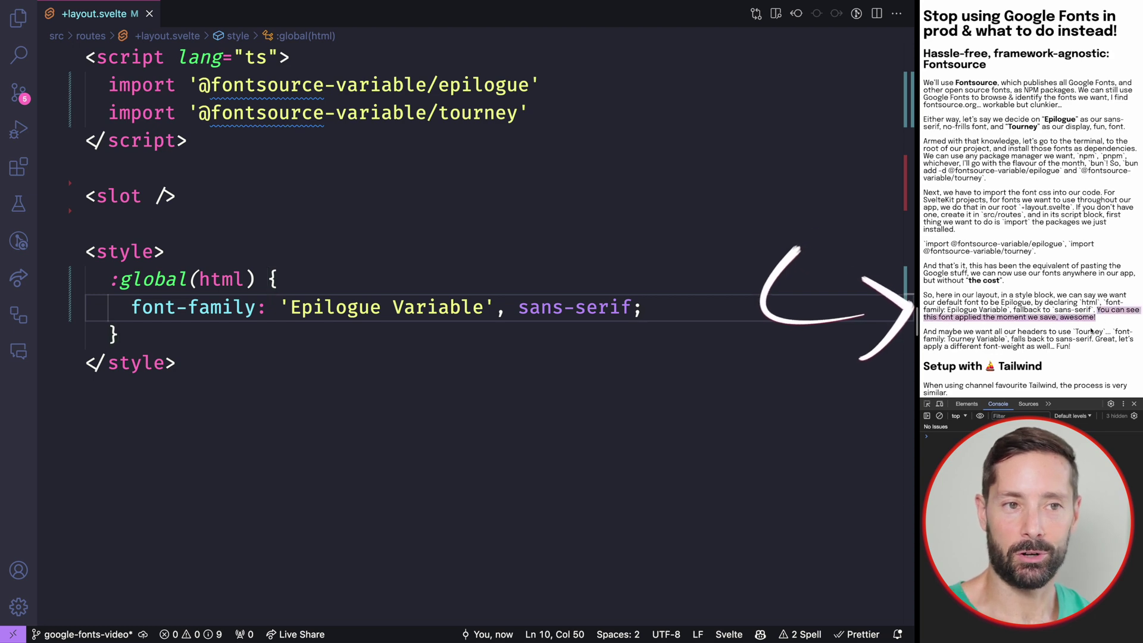
- Add a :global(h1–h6) rule using Tourney Variable, sans-serif at font-weight 450
{"action": "key", "text": "Down"}
{"action": "key", "text": "Return"}
{"action": "key", "text": "Return"}
{"action": "type", "text": ":global"}
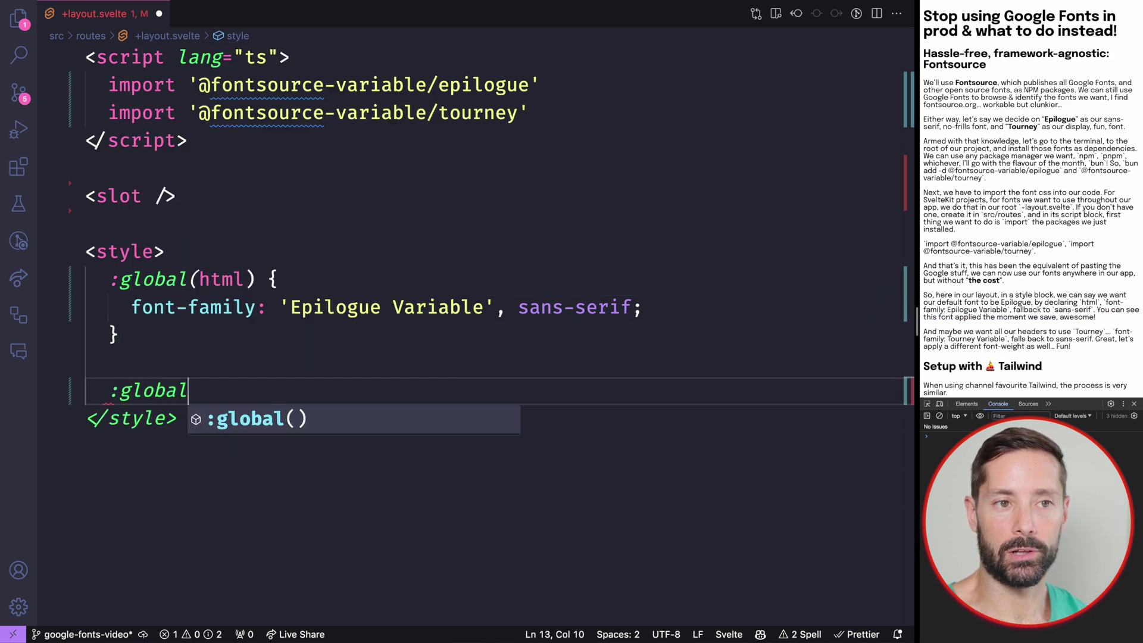
{"action": "key", "text": "Return"}
{"action": "type", "text": "h1, h2, h3, h4, h5, h6) {"}
{"action": "key", "text": "Return"}
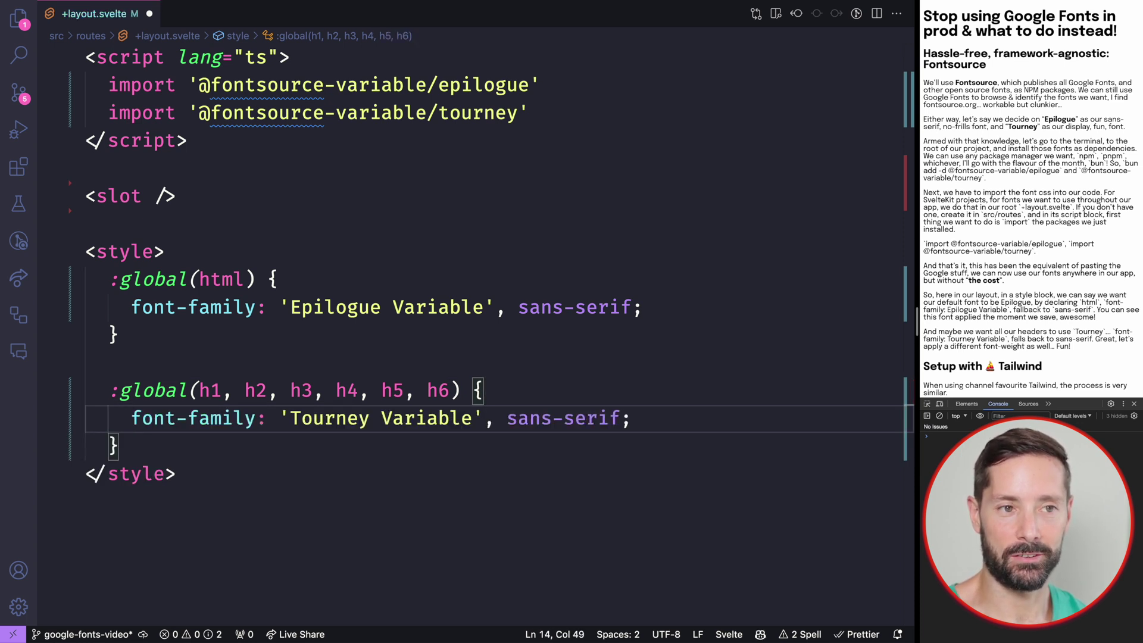
{"action": "type", "text": "font"}
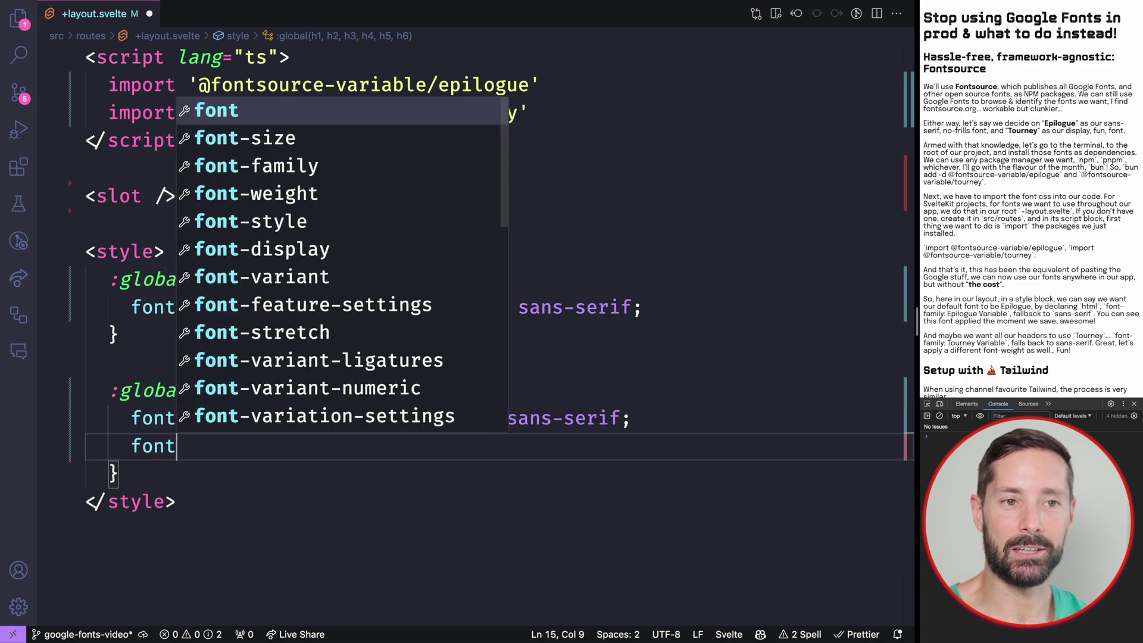
{"action": "type", "text": "-weight: 450;"}
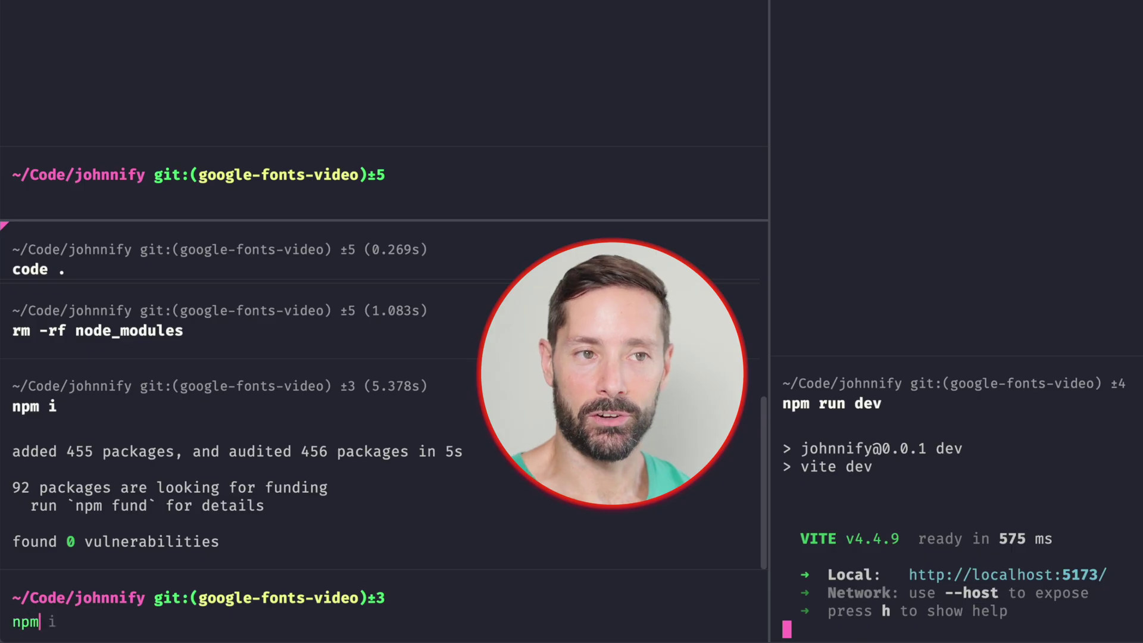
{"action": "type", "text": " i -D @fontsource-variable/epilogue @fontsource-variable/tourney"}
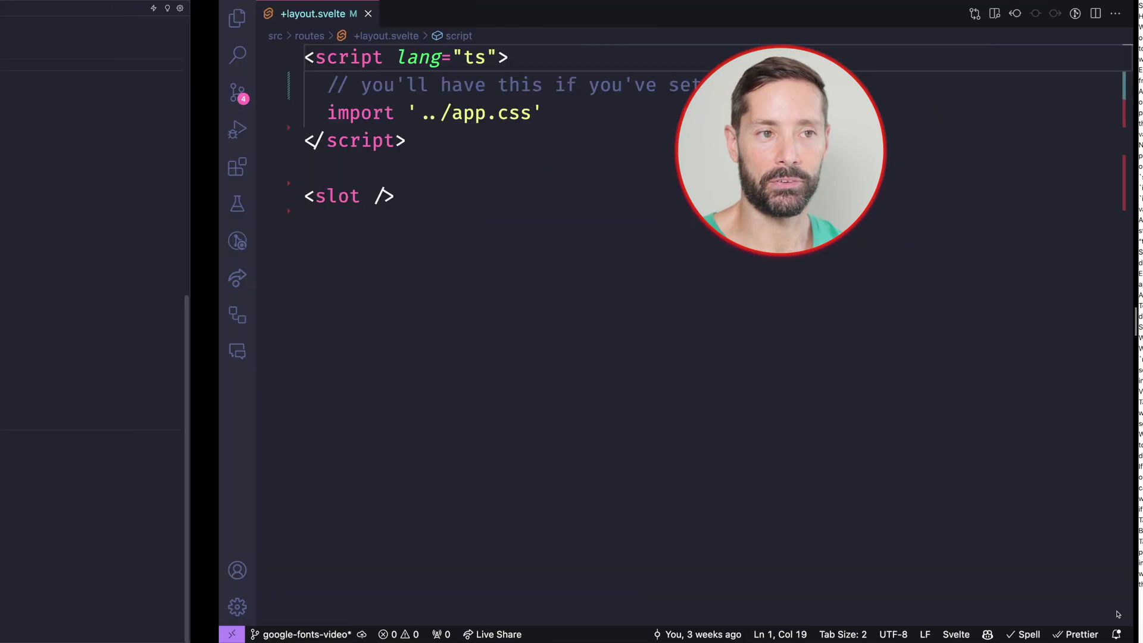
{"action": "key", "text": "Return"}
{"action": "type", "text": "import '@"}
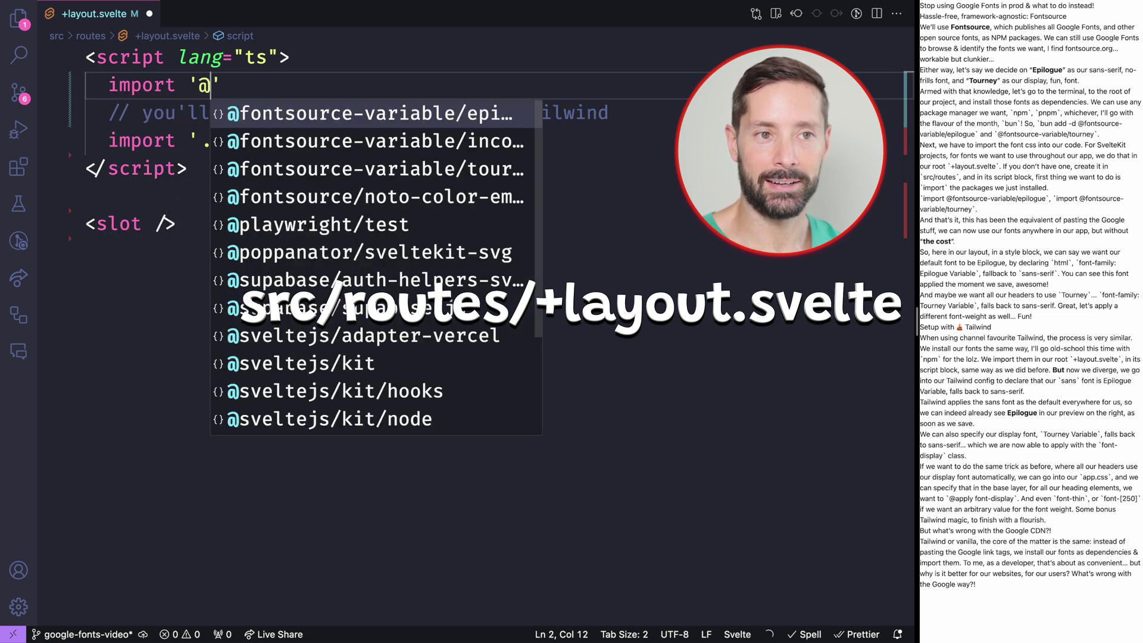
{"action": "type", "text": "fon"}
{"action": "key", "text": "Return"}
{"action": "key", "text": "Return"}
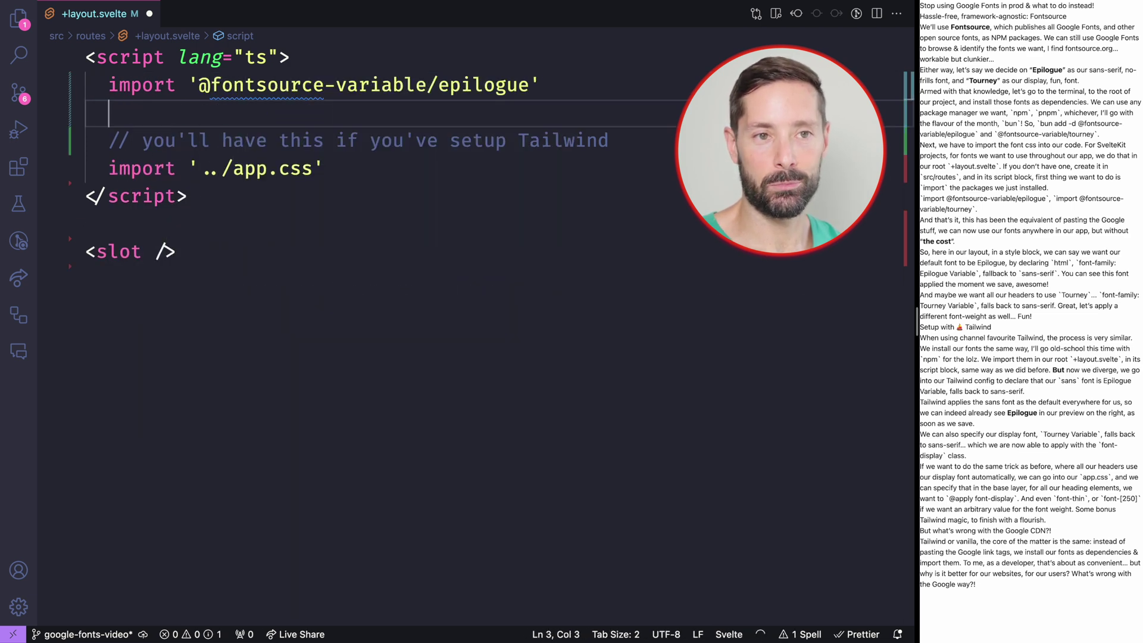
{"action": "type", "text": "import '@font"}
{"action": "key", "text": "Down"}
{"action": "key", "text": "Down"}
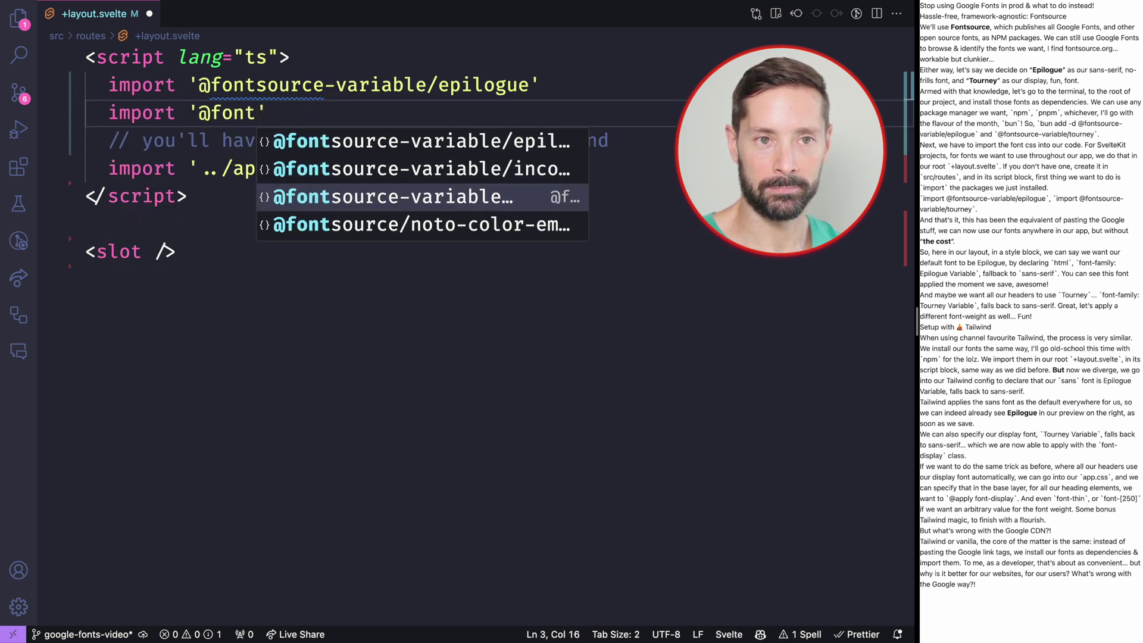
{"action": "key", "text": "Return"}
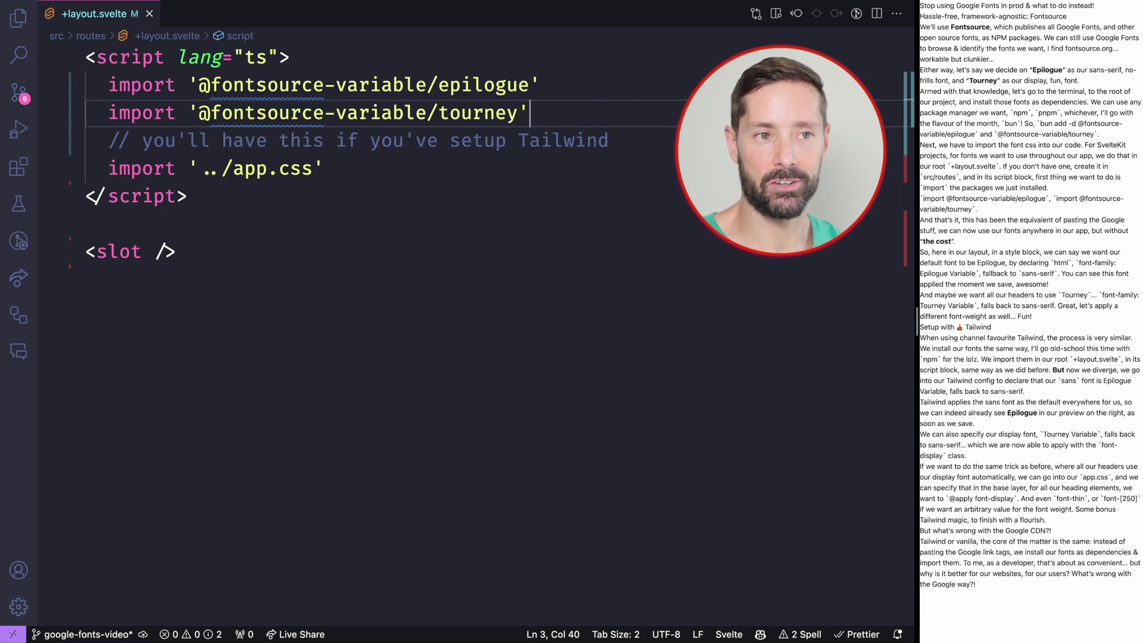
- Add a fontFamily sans entry of 'Epilogue Variable', sans-serif to tailwind.config.js and save
{"action": "key", "text": "ctrl+p"}
{"action": "type", "text": "tail"}
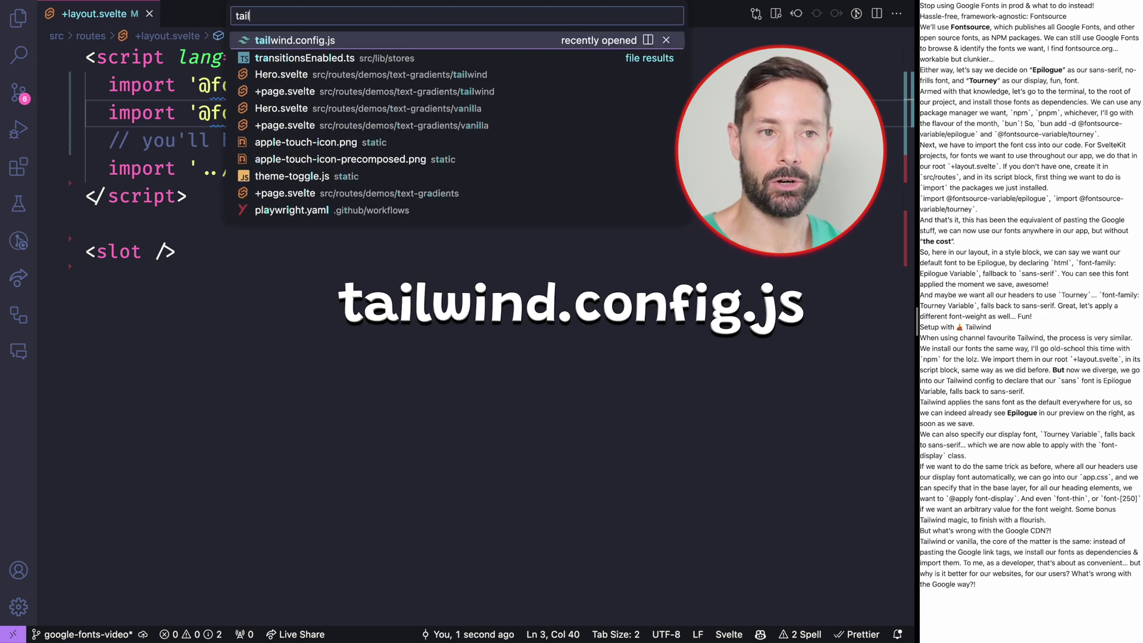
{"action": "key", "text": "Return"}
{"action": "key", "text": "Return"}
{"action": "type", "text": "fontFamily: {},"}
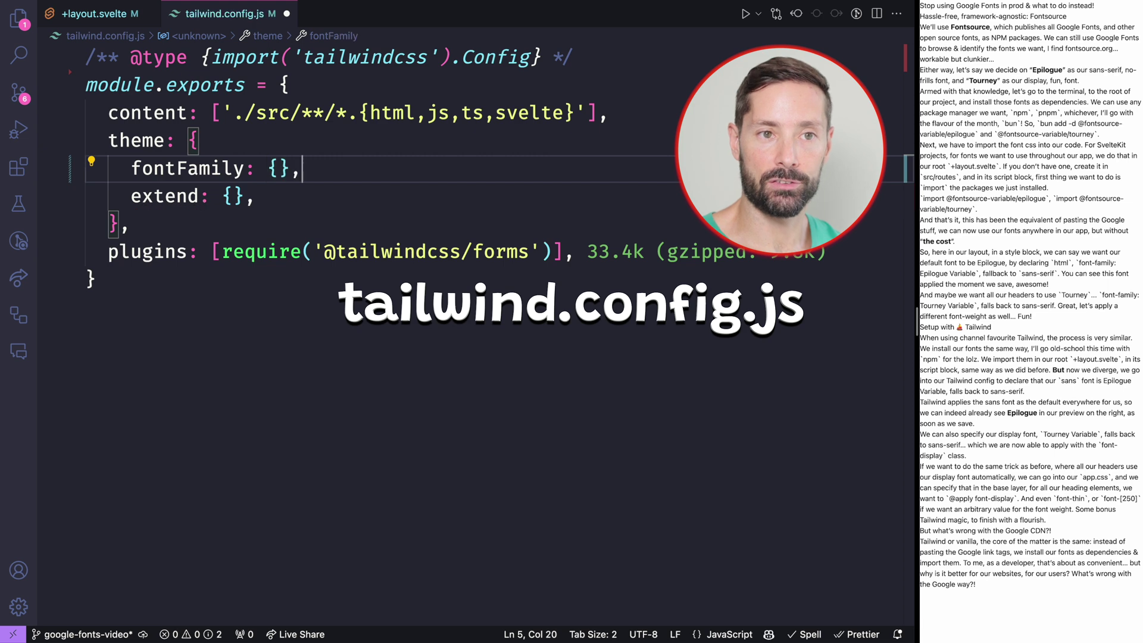
{"action": "key", "text": "Left"}
{"action": "key", "text": "Left"}
{"action": "key", "text": "Return"}
{"action": "type", "text": "sans: '"}
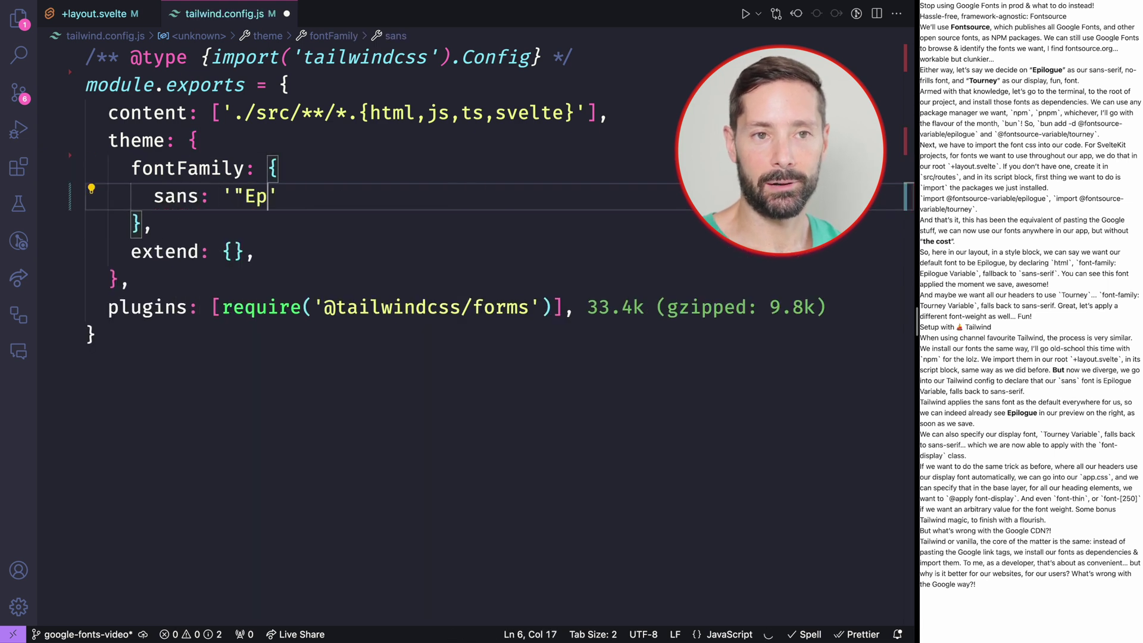
{"action": "type", "text": "gue Variab"}
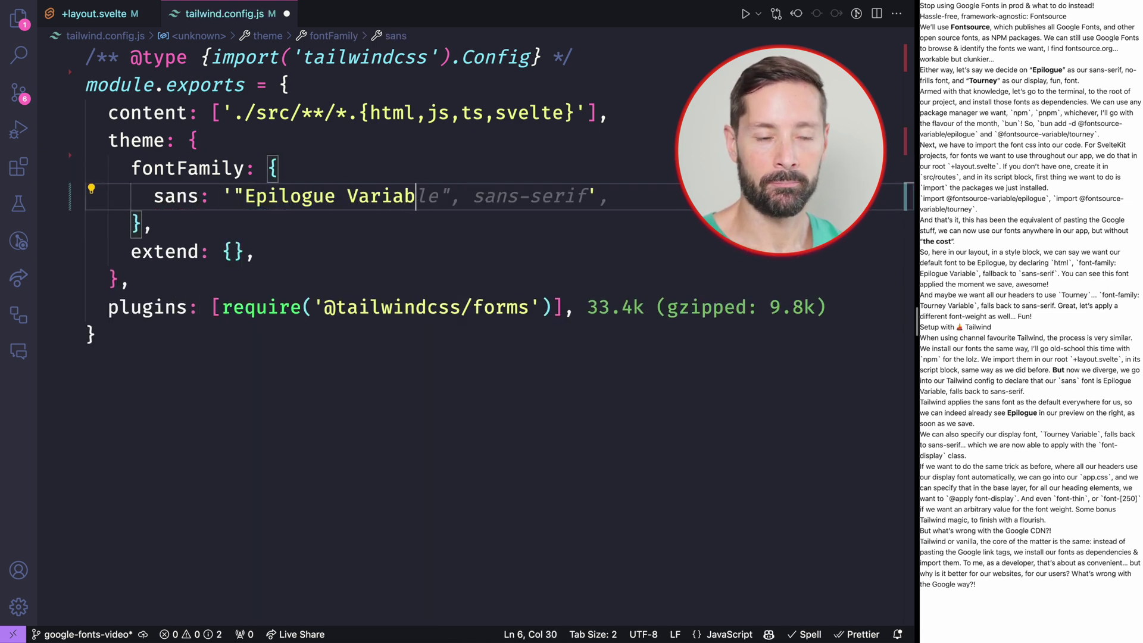
{"action": "key", "text": "Tab"}
{"action": "key", "text": "ctrl+s"}
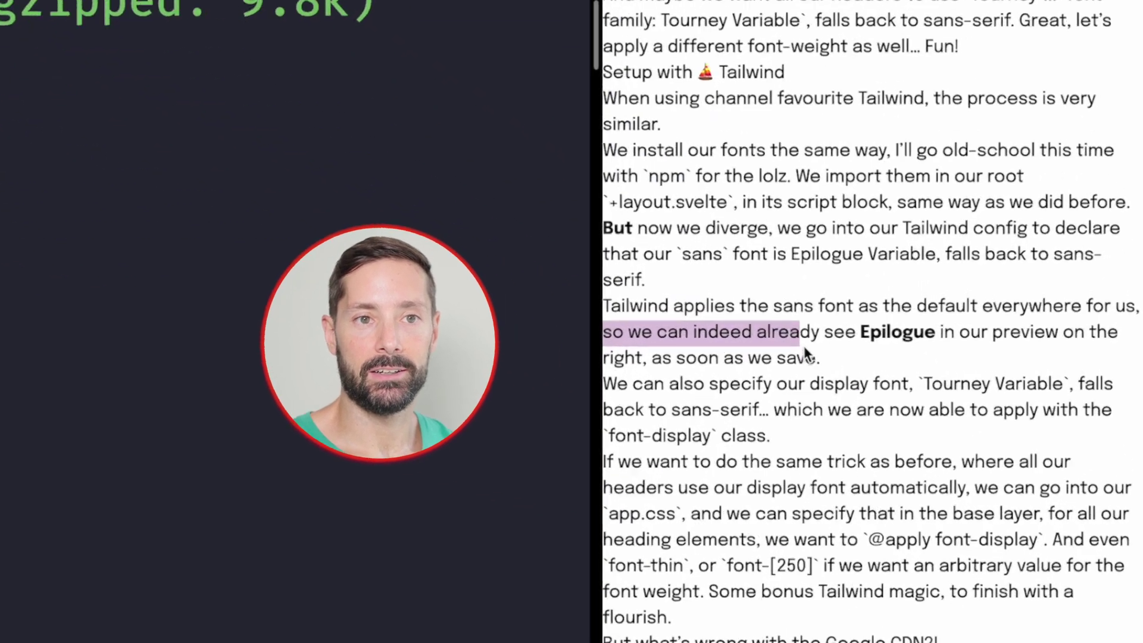
- Add a display font family of 'Tourney Variable' to the Tailwind config and save
{"action": "left_click_drag", "start_coordinate": [922, 444], "coordinate": [1009, 455]}
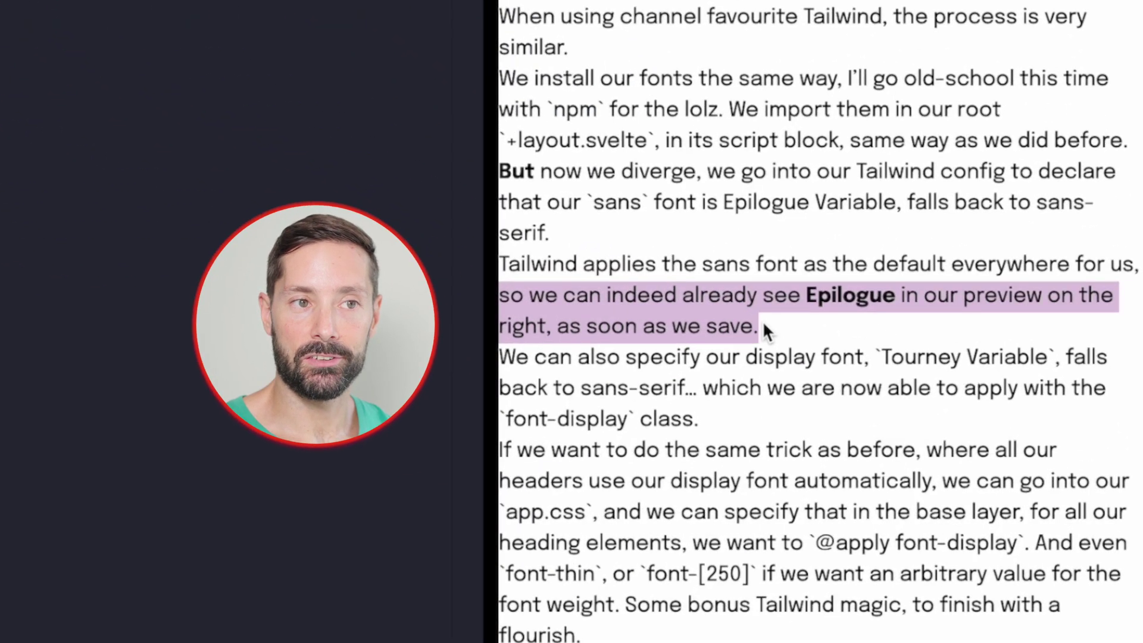
{"action": "left_click_drag", "start_coordinate": [755, 323], "coordinate": [759, 327]}
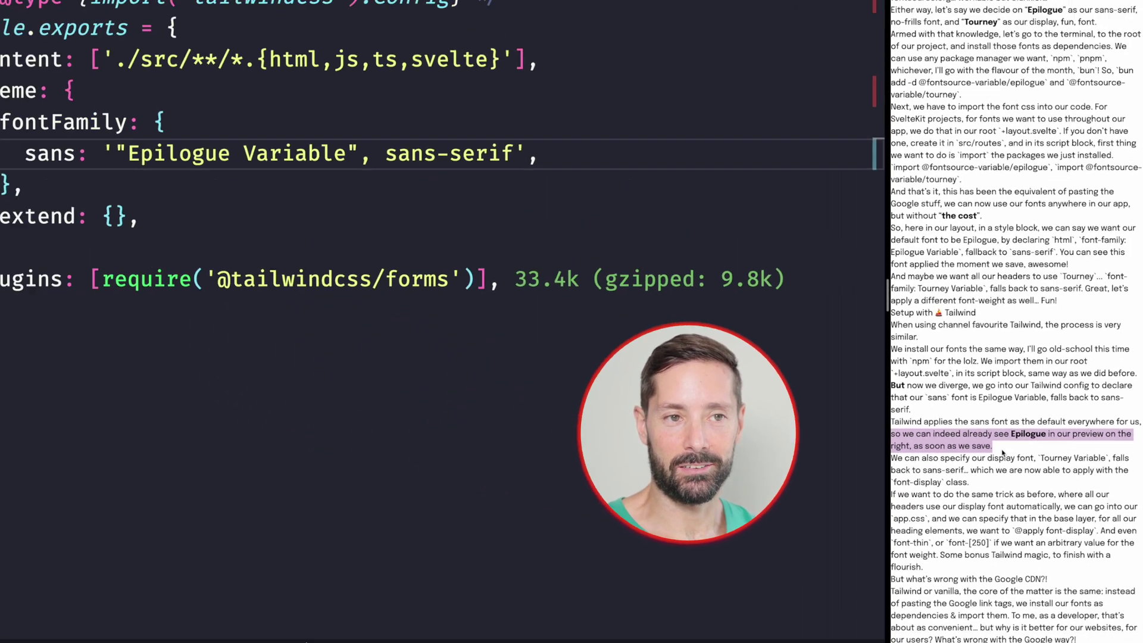
{"action": "key", "text": "Return"}
{"action": "type", "text": "d"}
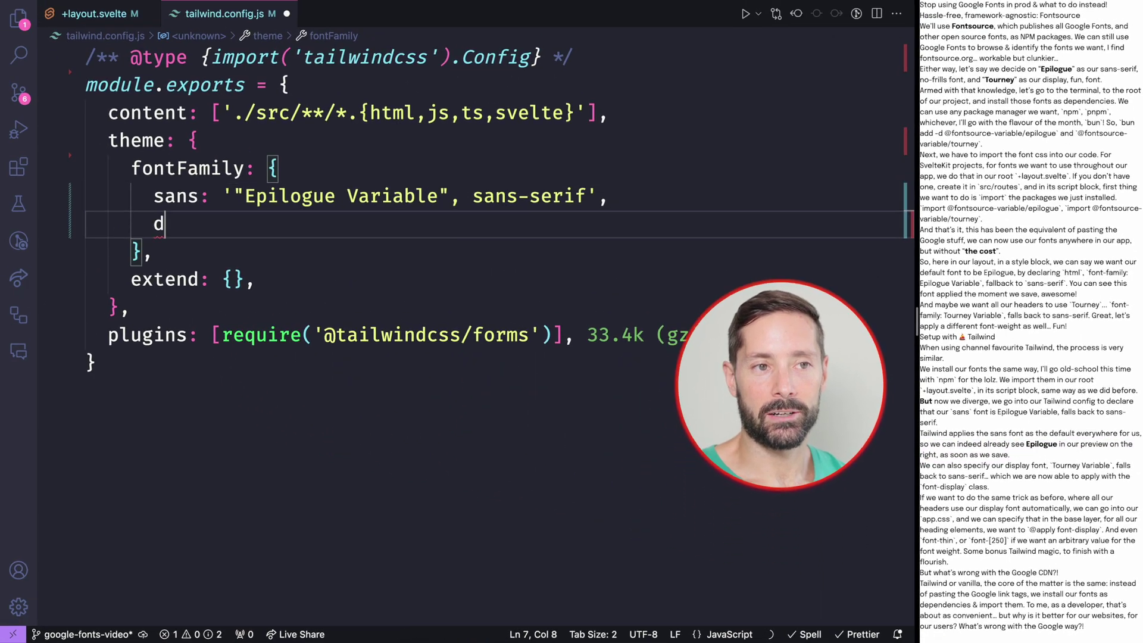
{"action": "type", "text": "isplay: '\"Tourney Variable"}
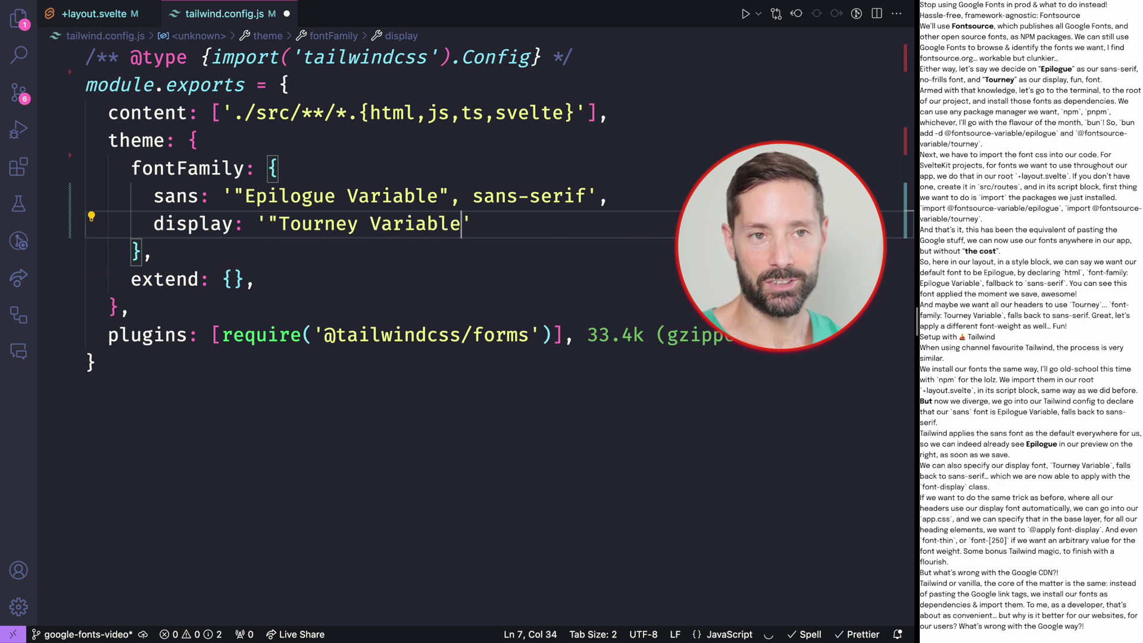
{"action": "key", "text": "Tab"}
{"action": "key", "text": "ctrl+s"}
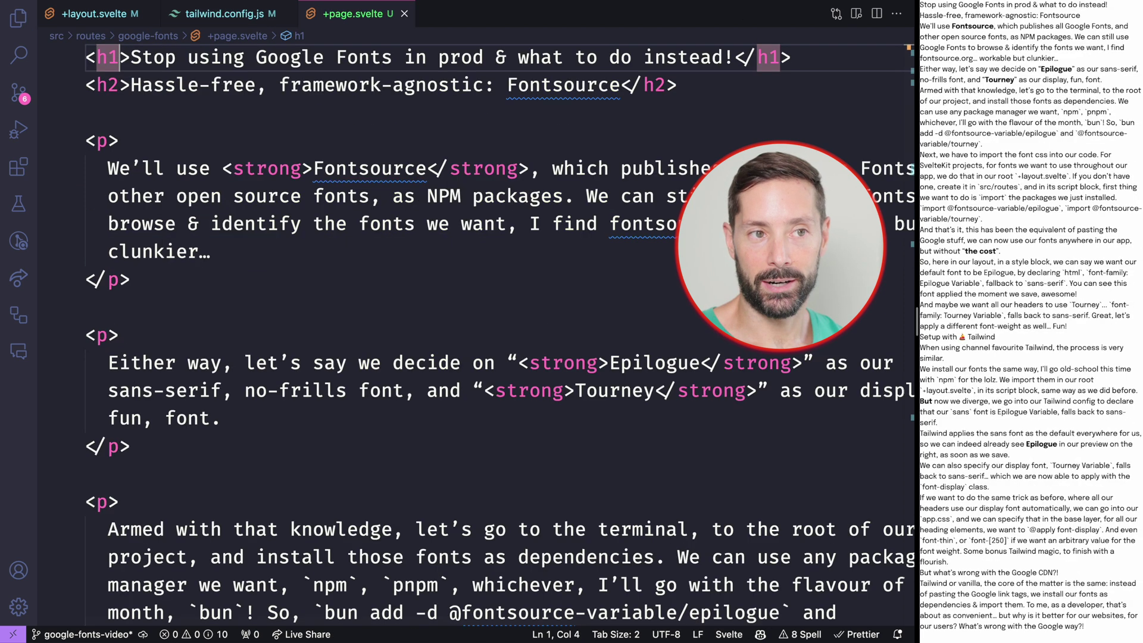
{"action": "type", "text": "class=\"font-"}
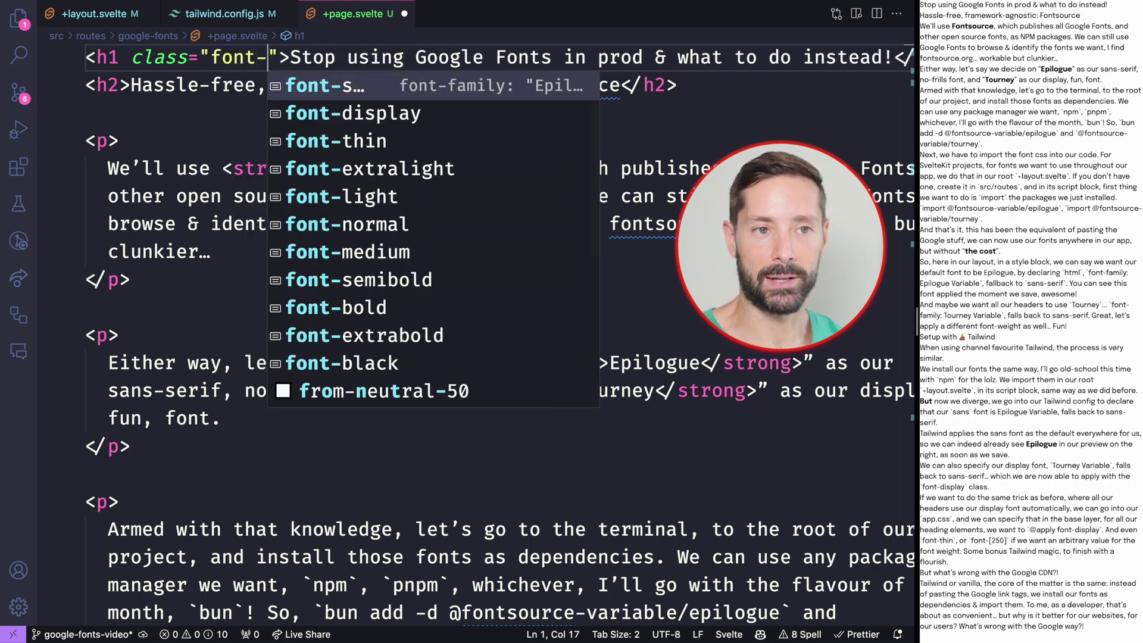
{"action": "type", "text": "display"}
- Give the page's <h1> the classes font-display and text-4xl, and save
{"action": "key", "text": "ctrl+s"}
{"action": "type", "text": "text-"}
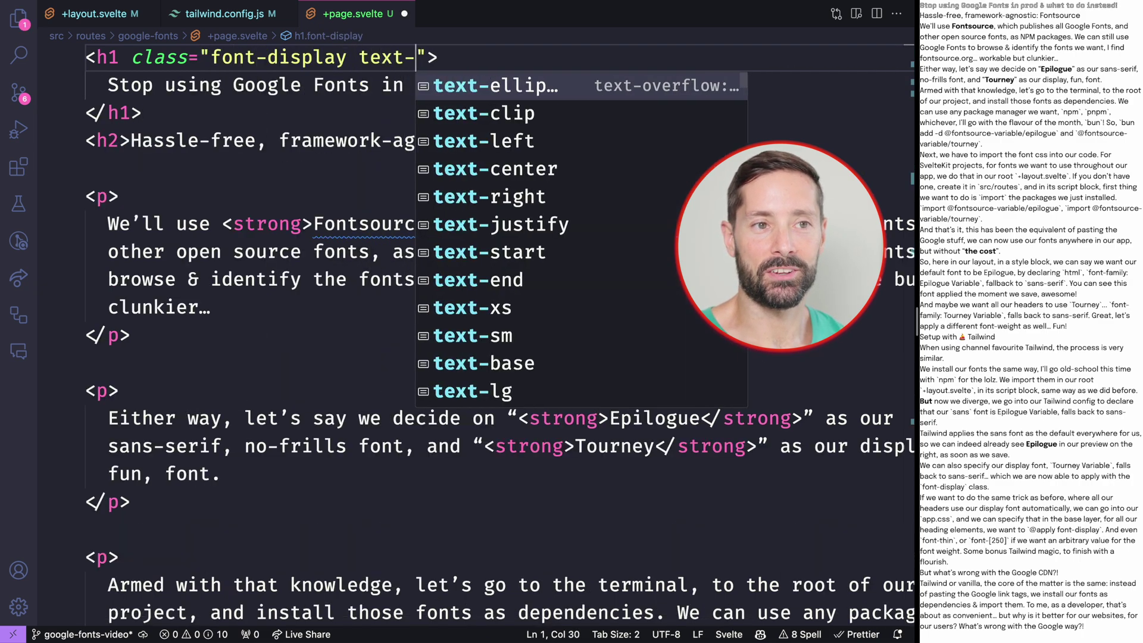
{"action": "type", "text": "4xl"}
{"action": "key", "text": "ctrl+s"}
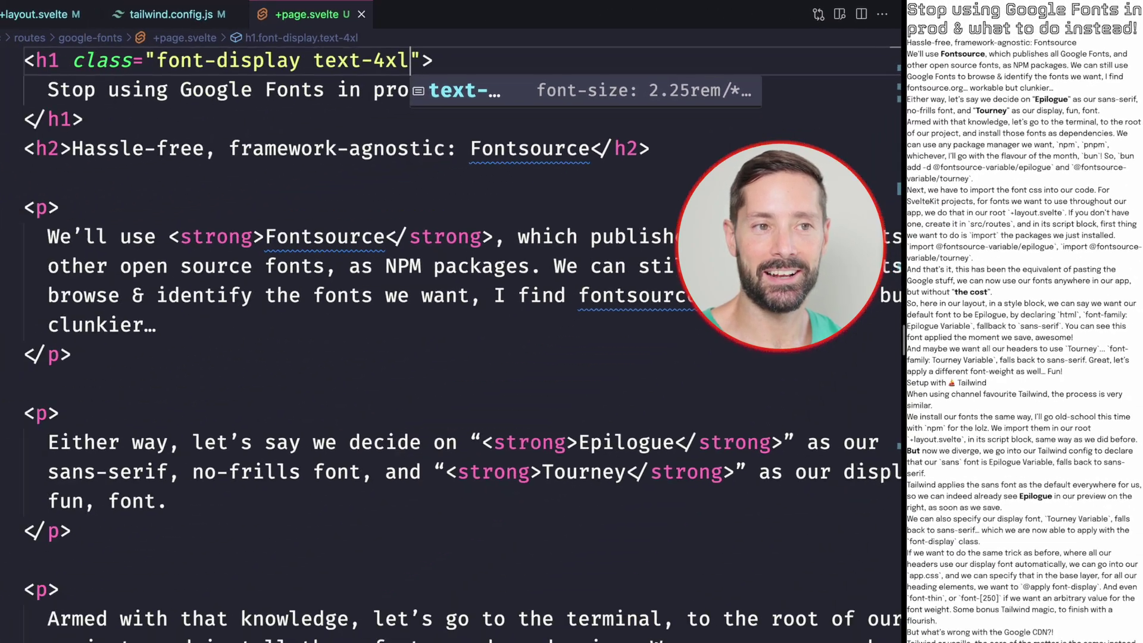
{"action": "key", "text": "ctrl+p"}
{"action": "type", "text": "app"}
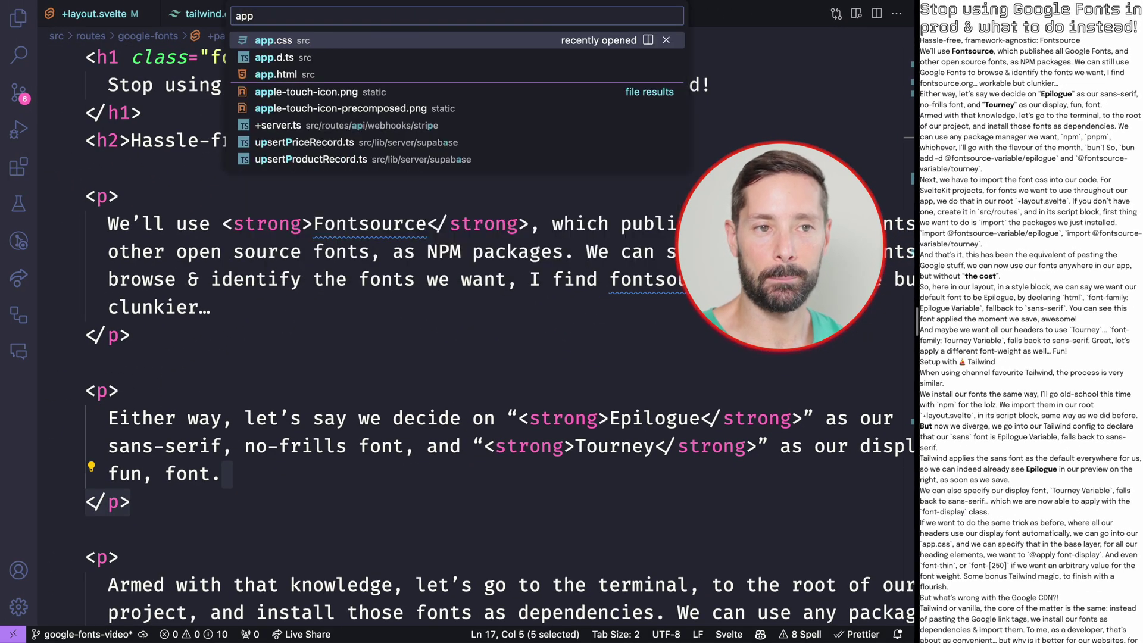
{"action": "key", "text": "Return"}
{"action": "key", "text": "Return"}
{"action": "key", "text": "Return"}
{"action": "key", "text": "Return"}
{"action": "key", "text": "Up"}
{"action": "type", "text": "@"}
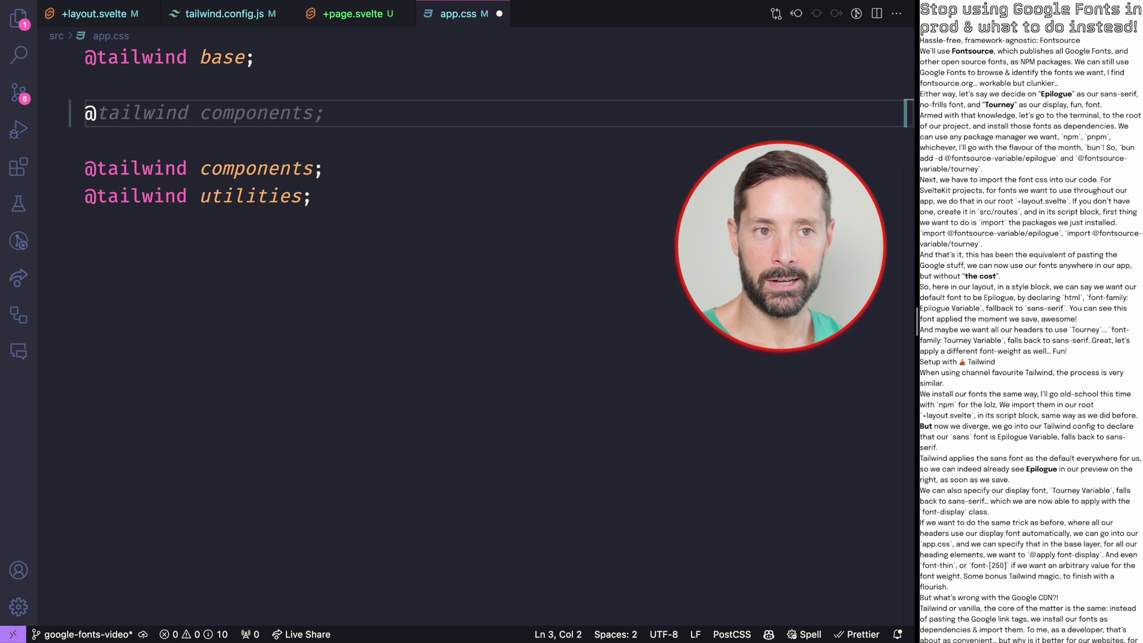
{"action": "type", "text": "layer base {"}
{"action": "key", "text": "Return"}
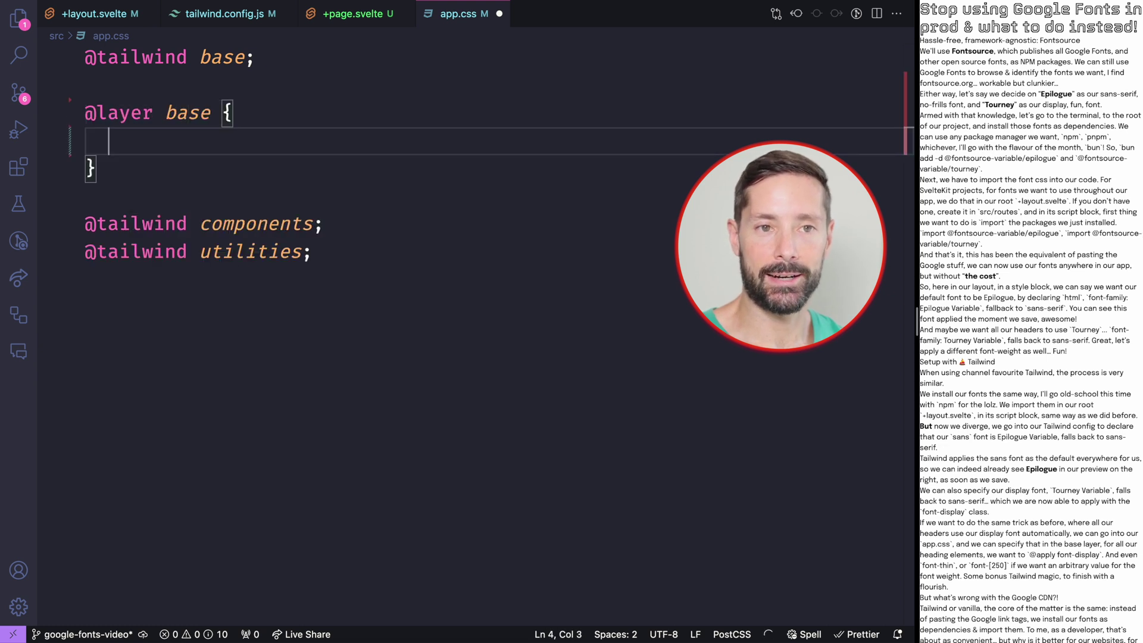
{"action": "type", "text": ",h4,"}
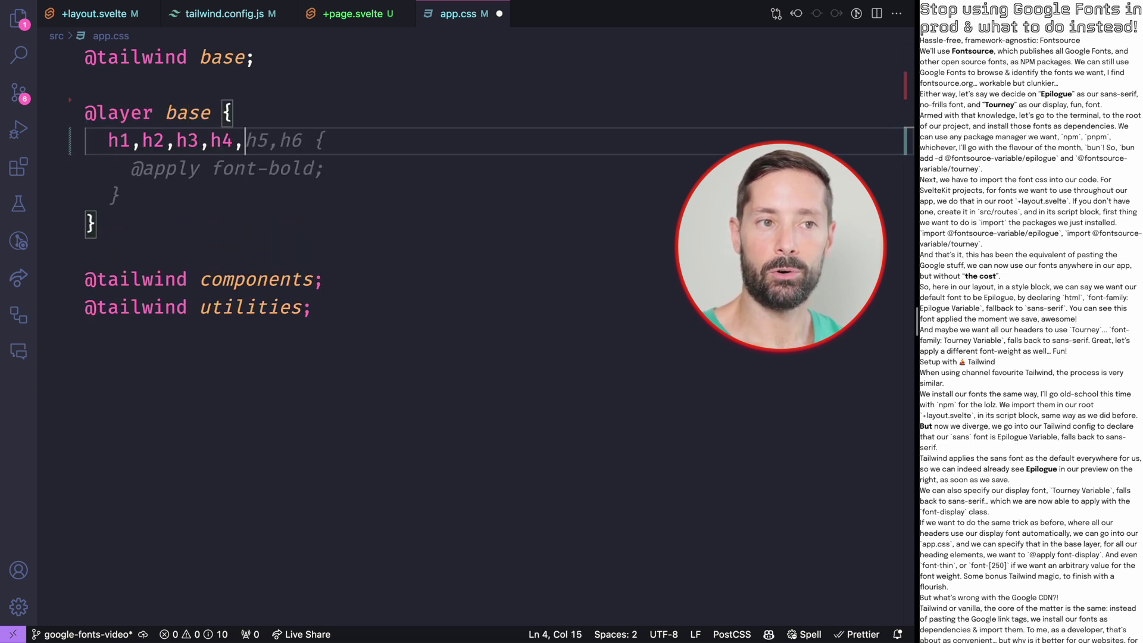
{"action": "type", "text": "h5,h6 {"}
{"action": "key", "text": "Return"}
{"action": "type", "text": "@ap"}
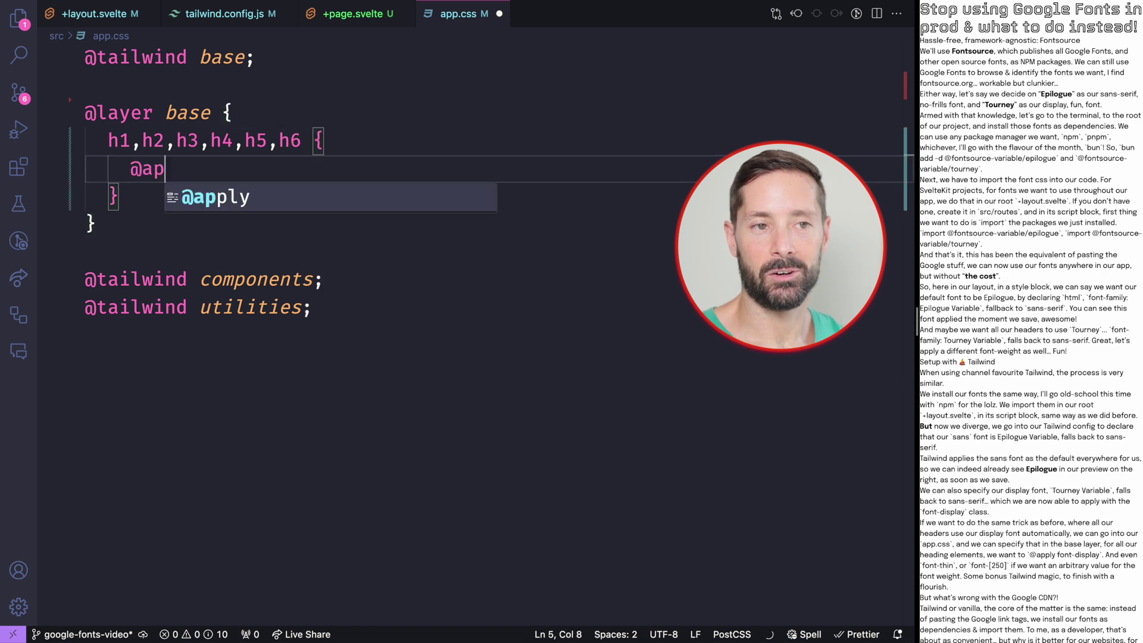
{"action": "type", "text": "ply font-di"}
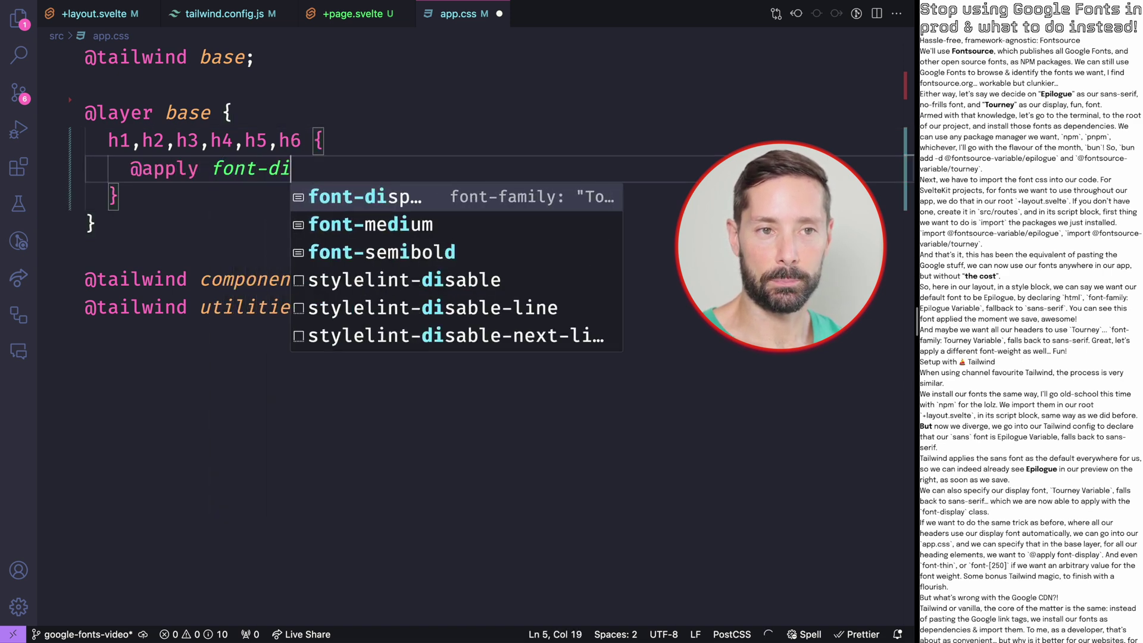
{"action": "key", "text": "Tab"}
{"action": "key", "text": "ctrl+s"}
{"action": "type", "text": "fon"}
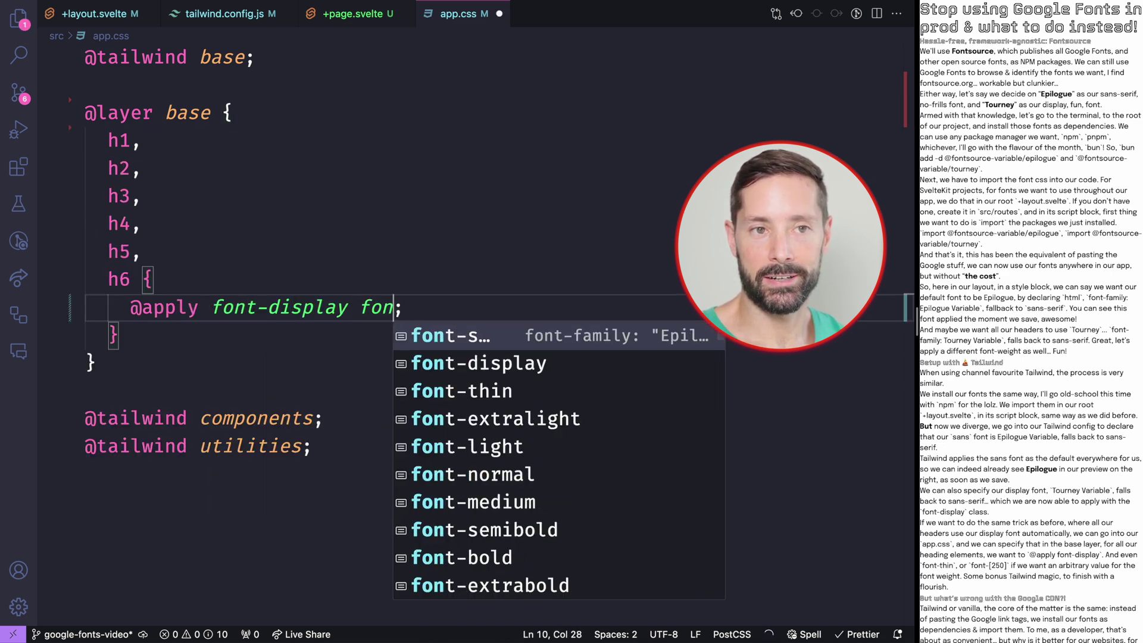
{"action": "type", "text": "t-"}
{"action": "key", "text": "Tab"}
{"action": "key", "text": "ctrl+s"}
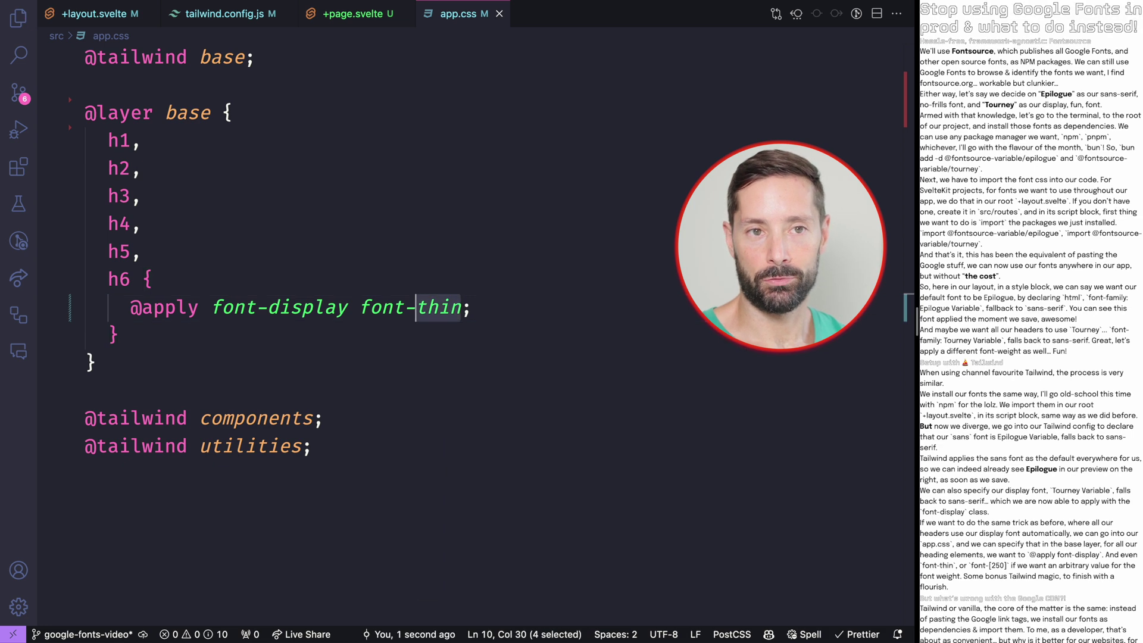
{"action": "type", "text": "2"}
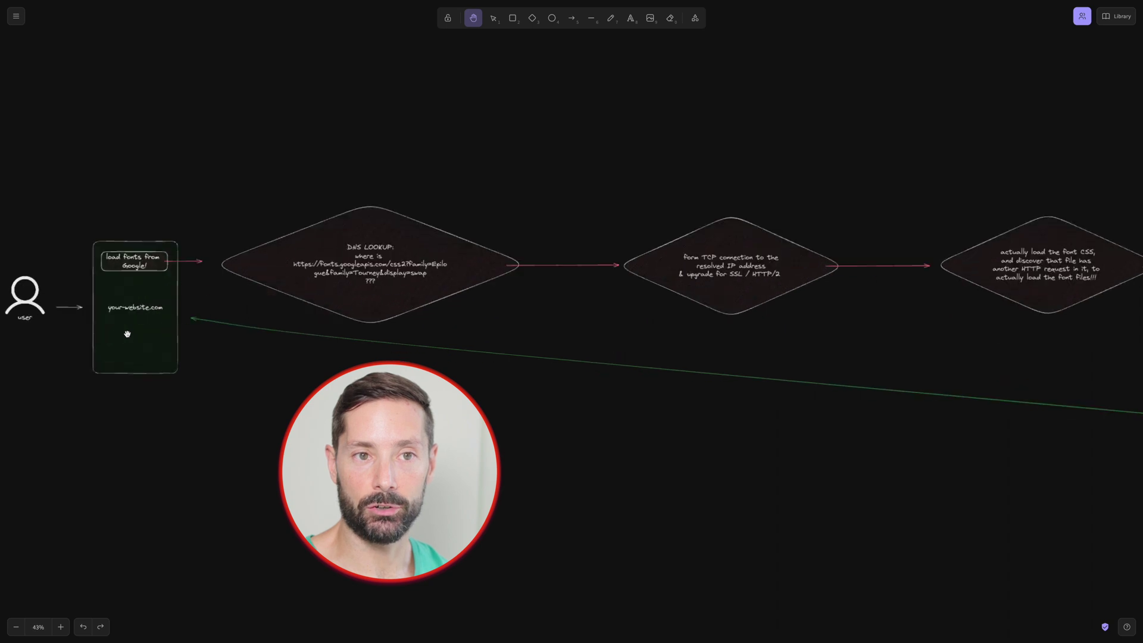
{"action": "scroll", "coordinate": [126, 327], "scroll_direction": "up", "scroll_amount": 3}
- Pan across the Google-hosted font request flowchart, then zoom to fit all three diagrams
{"action": "left_click_drag", "start_coordinate": [102, 462], "coordinate": [339, 467]}
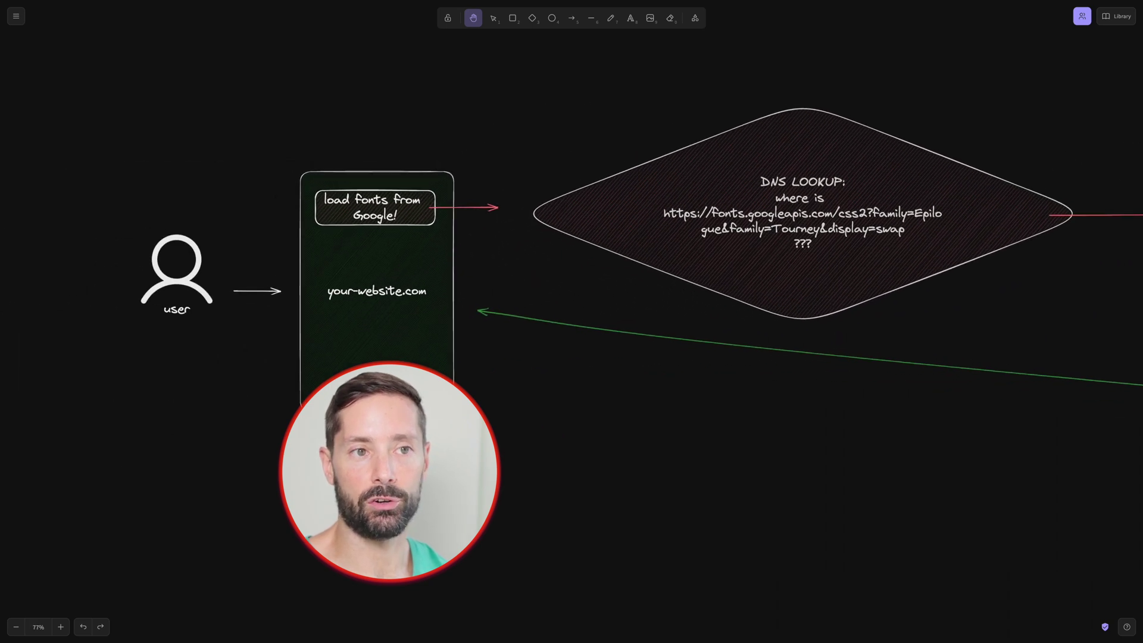
{"action": "scroll", "coordinate": [558, 383], "scroll_direction": "right", "scroll_amount": 5}
{"action": "scroll", "coordinate": [558, 383], "scroll_direction": "right", "scroll_amount": 5}
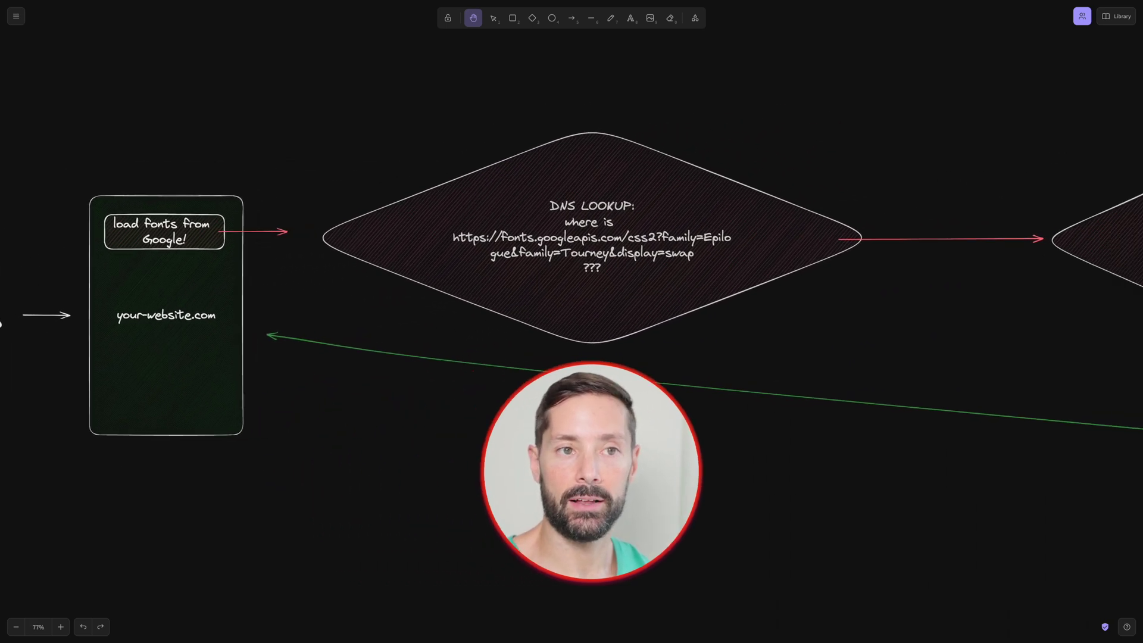
{"action": "scroll", "coordinate": [831, 494], "scroll_direction": "right", "scroll_amount": 10}
{"action": "scroll", "coordinate": [831, 494], "scroll_direction": "right", "scroll_amount": 2}
{"action": "scroll", "coordinate": [831, 494], "scroll_direction": "right", "scroll_amount": 1}
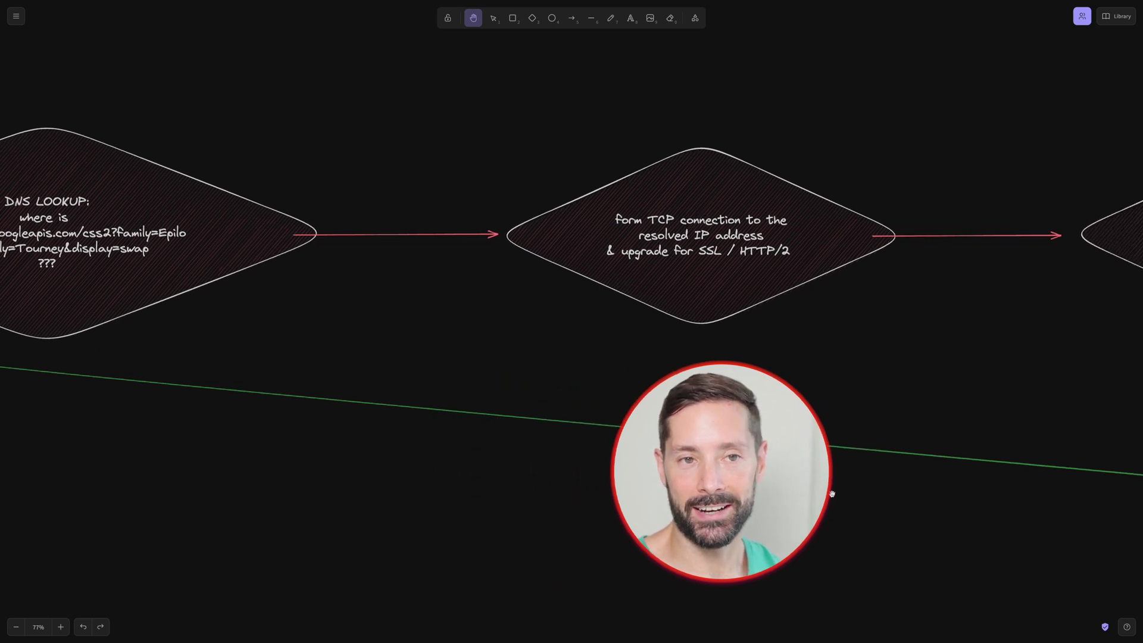
{"action": "scroll", "coordinate": [831, 494], "scroll_direction": "right", "scroll_amount": 1}
{"action": "scroll", "coordinate": [579, 282], "scroll_direction": "right", "scroll_amount": 1}
{"action": "scroll", "coordinate": [712, 424], "scroll_direction": "right", "scroll_amount": 10}
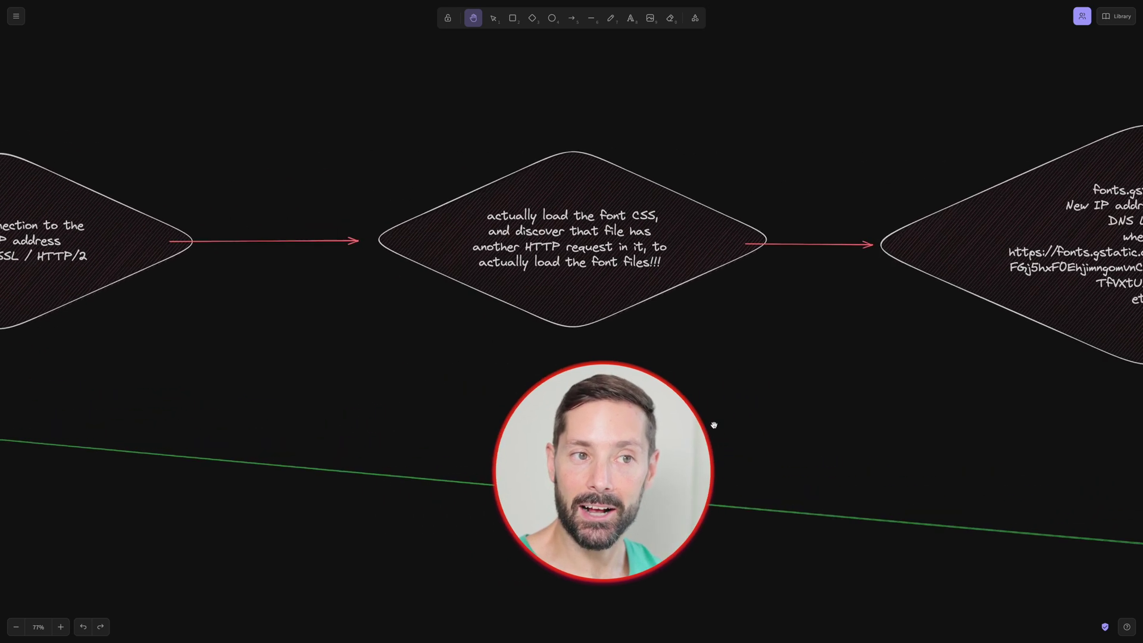
{"action": "scroll", "coordinate": [714, 426], "scroll_direction": "right", "scroll_amount": 4}
{"action": "scroll", "coordinate": [878, 447], "scroll_direction": "right", "scroll_amount": 3}
{"action": "scroll", "coordinate": [877, 447], "scroll_direction": "right", "scroll_amount": 11}
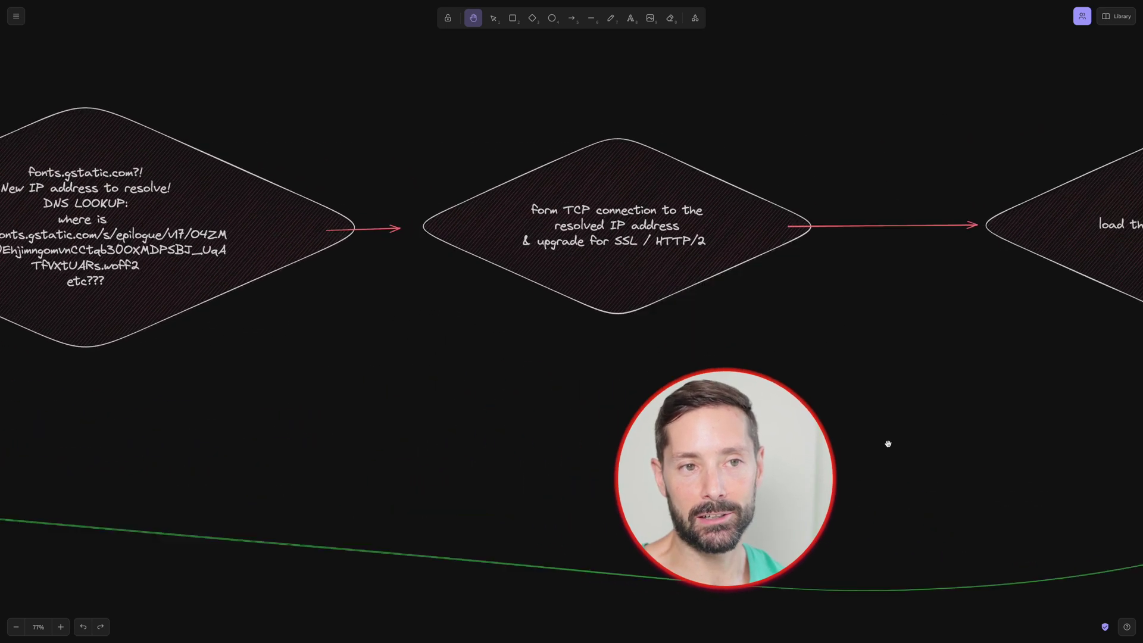
{"action": "scroll", "coordinate": [888, 444], "scroll_direction": "right", "scroll_amount": 10}
{"action": "scroll", "coordinate": [887, 444], "scroll_direction": "left", "scroll_amount": 3}
{"action": "scroll", "coordinate": [888, 444], "scroll_direction": "down", "scroll_amount": 1}
{"action": "scroll", "coordinate": [887, 496], "scroll_direction": "left", "scroll_amount": 15}
{"action": "scroll", "coordinate": [886, 496], "scroll_direction": "left", "scroll_amount": 20}
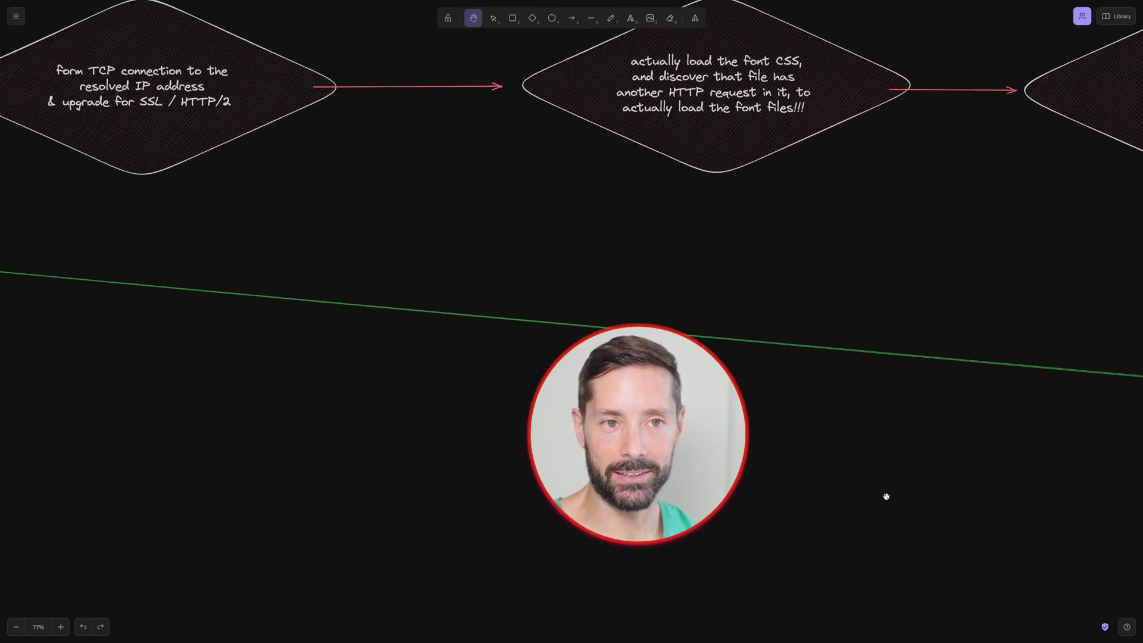
{"action": "scroll", "coordinate": [887, 497], "scroll_direction": "left", "scroll_amount": 18}
{"action": "scroll", "coordinate": [886, 496], "scroll_direction": "left", "scroll_amount": 8}
{"action": "scroll", "coordinate": [681, 431], "scroll_direction": "down", "scroll_amount": 5, "text": "ctrl"}
{"action": "scroll", "coordinate": [682, 431], "scroll_direction": "right", "scroll_amount": 10}
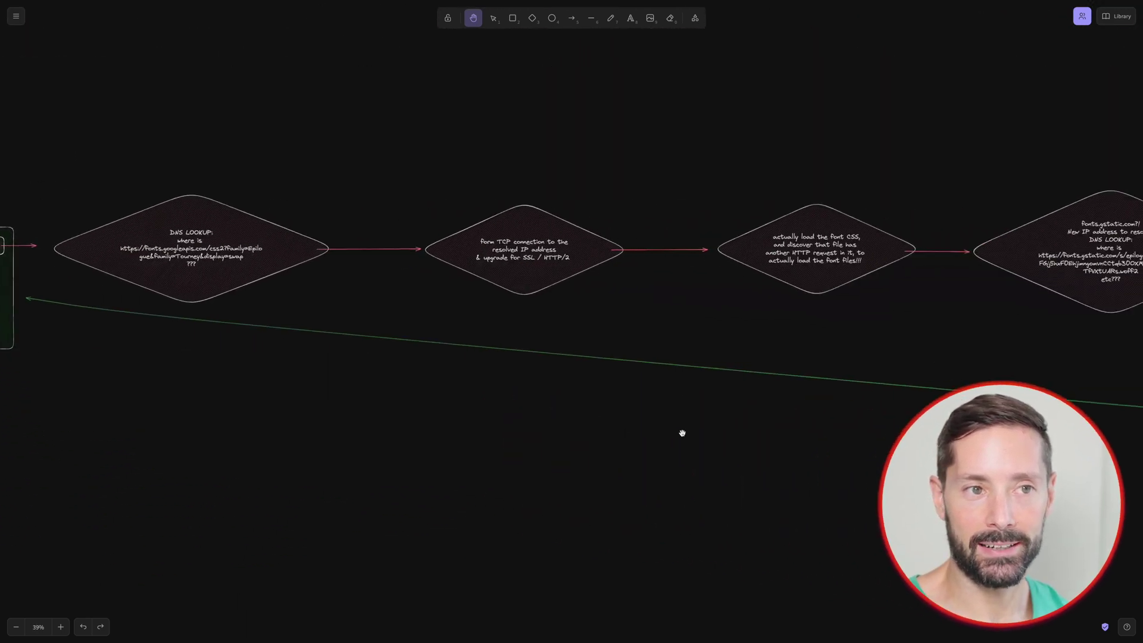
{"action": "scroll", "coordinate": [682, 431], "scroll_direction": "right", "scroll_amount": 9}
{"action": "scroll", "coordinate": [681, 432], "scroll_direction": "right", "scroll_amount": 9}
{"action": "scroll", "coordinate": [682, 433], "scroll_direction": "right", "scroll_amount": 10}
{"action": "scroll", "coordinate": [682, 433], "scroll_direction": "right", "scroll_amount": 1}
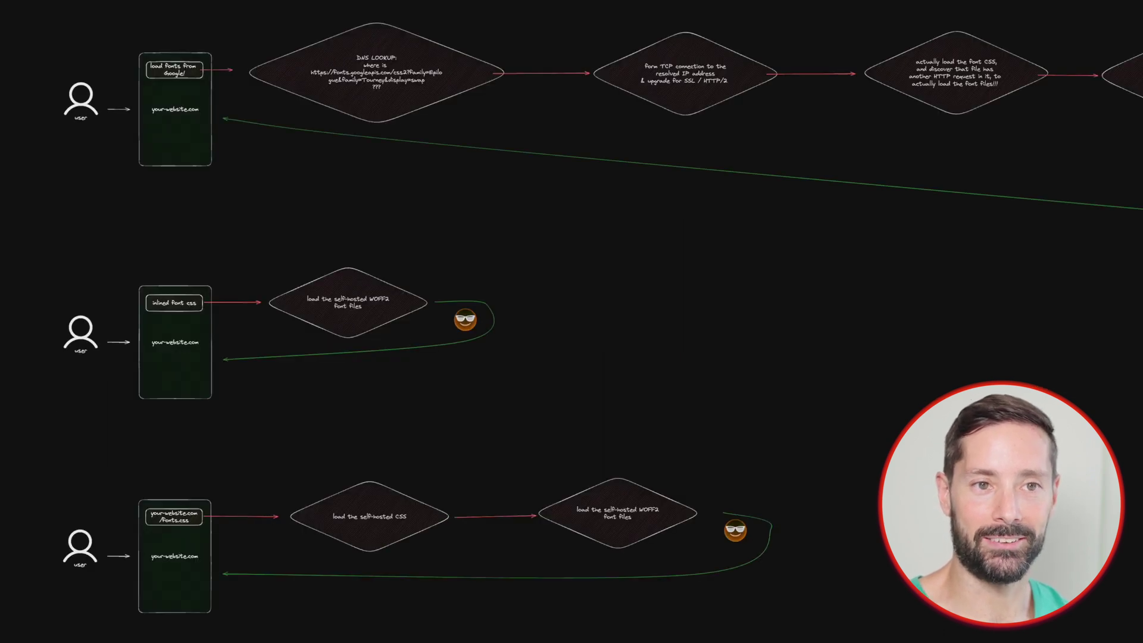
{"action": "key", "text": "shift+1"}
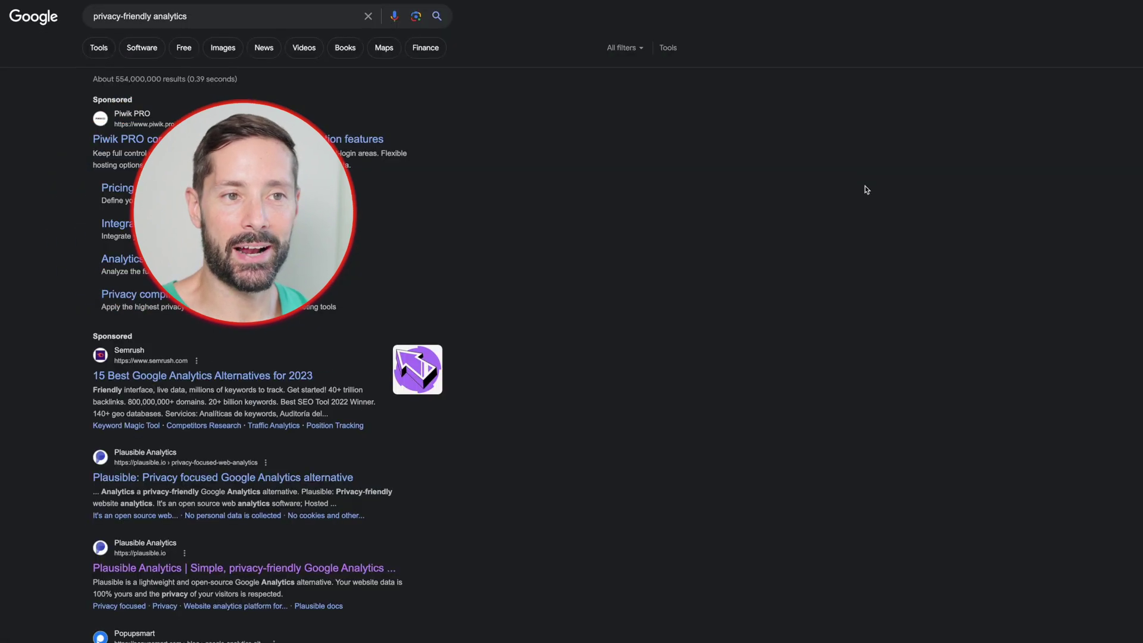
{"action": "scroll", "coordinate": [572, 321], "scroll_direction": "down", "scroll_amount": 2}
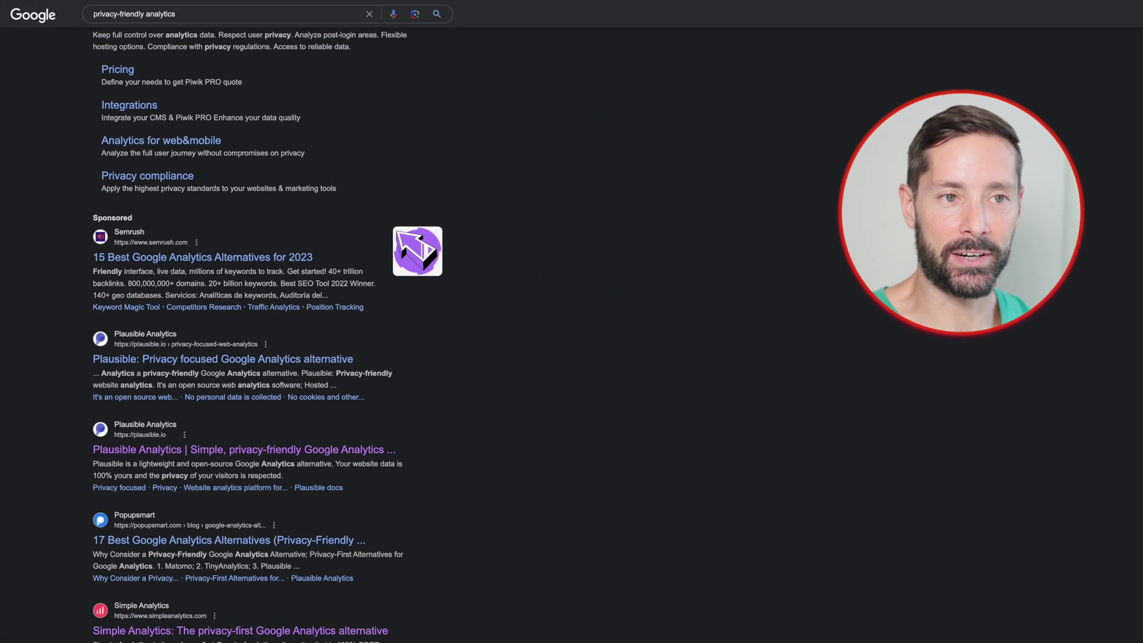
{"action": "scroll", "coordinate": [571, 322], "scroll_direction": "down", "scroll_amount": 2}
{"action": "scroll", "coordinate": [571, 321], "scroll_direction": "down", "scroll_amount": 2}
{"action": "scroll", "coordinate": [572, 321], "scroll_direction": "down", "scroll_amount": 1}
{"action": "scroll", "coordinate": [571, 321], "scroll_direction": "down", "scroll_amount": 1}
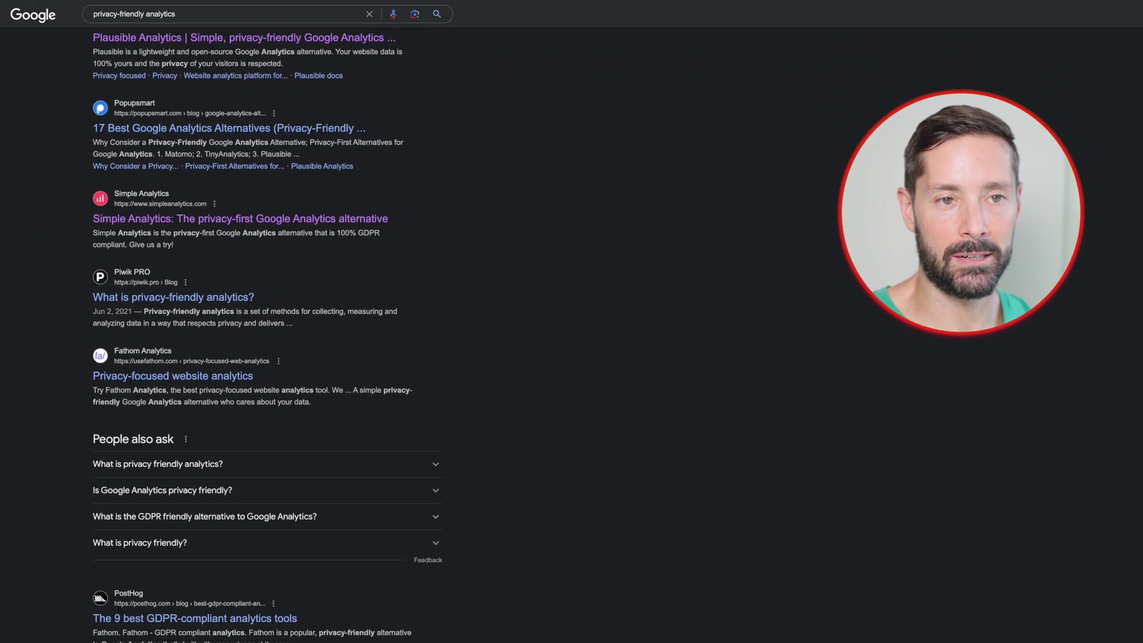
{"action": "scroll", "coordinate": [571, 322], "scroll_direction": "down", "scroll_amount": 1}
{"action": "scroll", "coordinate": [571, 321], "scroll_direction": "down", "scroll_amount": 1}
{"action": "scroll", "coordinate": [572, 321], "scroll_direction": "down", "scroll_amount": 2}
{"action": "scroll", "coordinate": [572, 322], "scroll_direction": "down", "scroll_amount": 1}
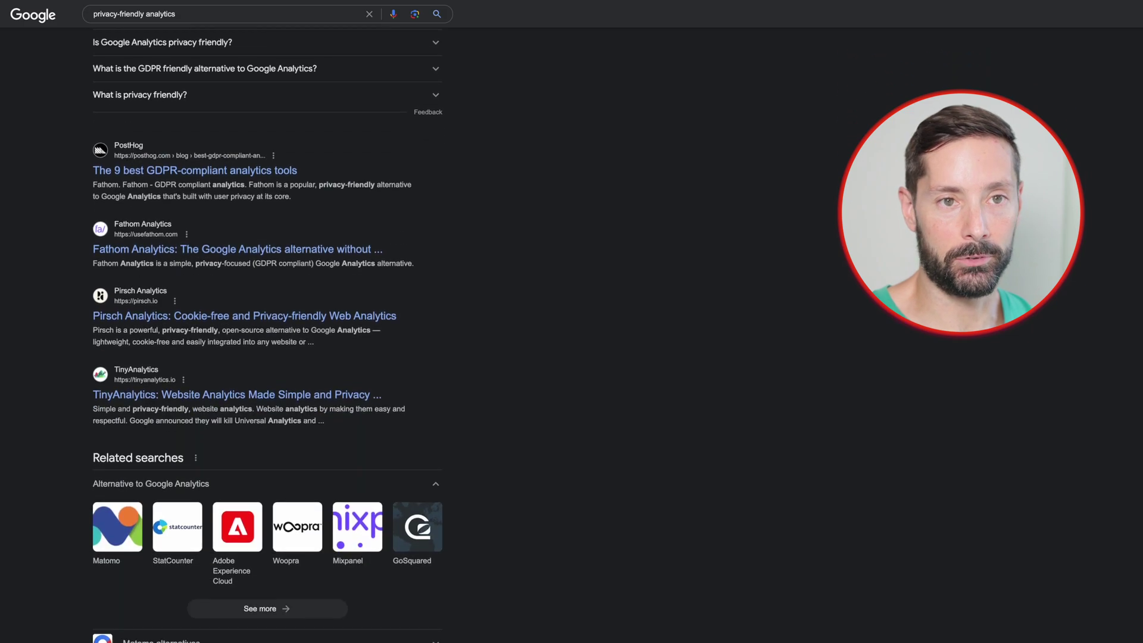
{"action": "scroll", "coordinate": [1012, 444], "scroll_direction": "down", "scroll_amount": 5}
{"action": "scroll", "coordinate": [1013, 443], "scroll_direction": "down", "scroll_amount": 3}
{"action": "scroll", "coordinate": [1012, 443], "scroll_direction": "down", "scroll_amount": 4}
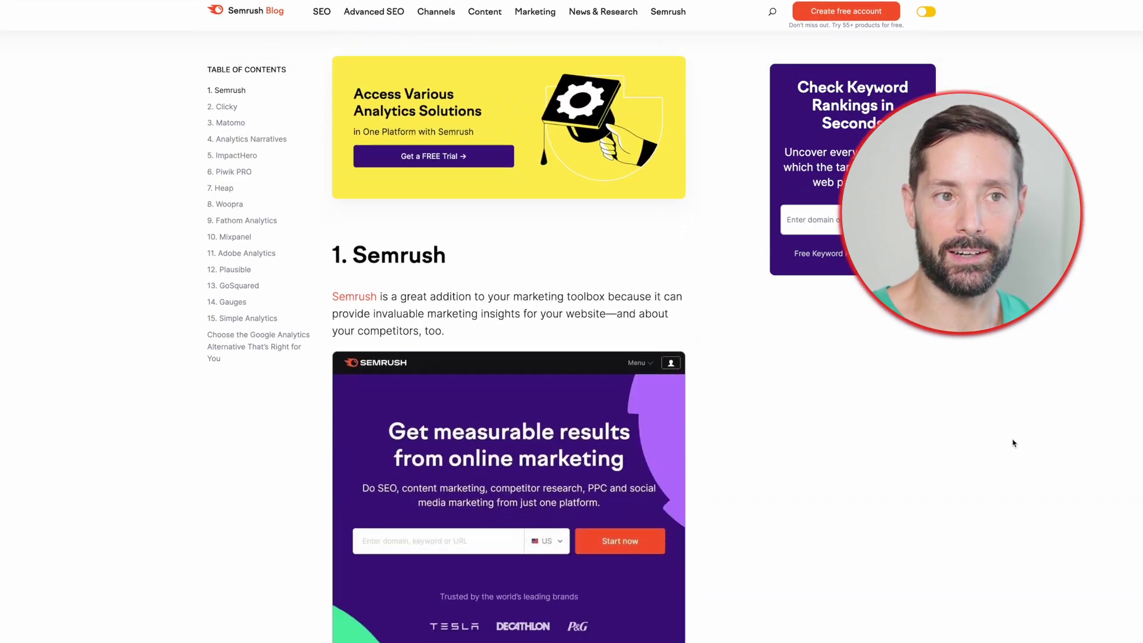
{"action": "scroll", "coordinate": [1012, 443], "scroll_direction": "down", "scroll_amount": 4}
{"action": "scroll", "coordinate": [1013, 444], "scroll_direction": "down", "scroll_amount": 4}
{"action": "scroll", "coordinate": [1013, 444], "scroll_direction": "down", "scroll_amount": 10}
{"action": "scroll", "coordinate": [1011, 439], "scroll_direction": "down", "scroll_amount": 10}
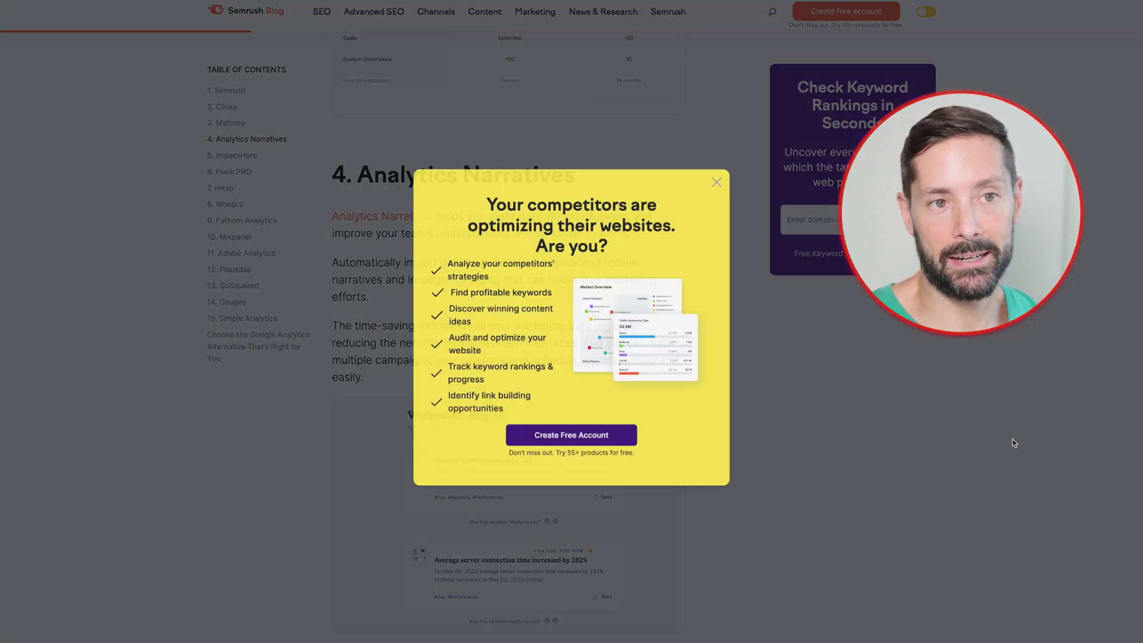
- Dismiss the signup popup covering the Semrush analytics article
{"action": "left_click", "coordinate": [714, 187]}
{"action": "scroll", "coordinate": [949, 485], "scroll_direction": "down", "scroll_amount": 10}
{"action": "scroll", "coordinate": [949, 484], "scroll_direction": "down", "scroll_amount": 10}
{"action": "scroll", "coordinate": [951, 486], "scroll_direction": "down", "scroll_amount": 10}
{"action": "scroll", "coordinate": [950, 485], "scroll_direction": "down", "scroll_amount": 10}
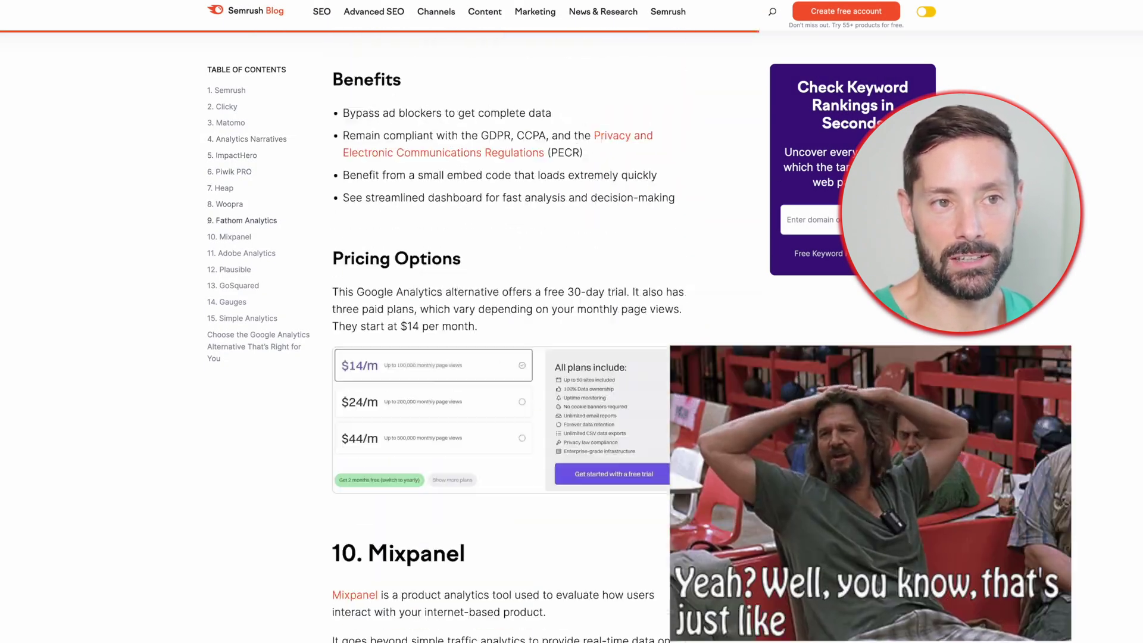
{"action": "scroll", "coordinate": [950, 486], "scroll_direction": "down", "scroll_amount": 10}
{"action": "scroll", "coordinate": [950, 486], "scroll_direction": "down", "scroll_amount": 10}
{"action": "scroll", "coordinate": [950, 487], "scroll_direction": "down", "scroll_amount": 10}
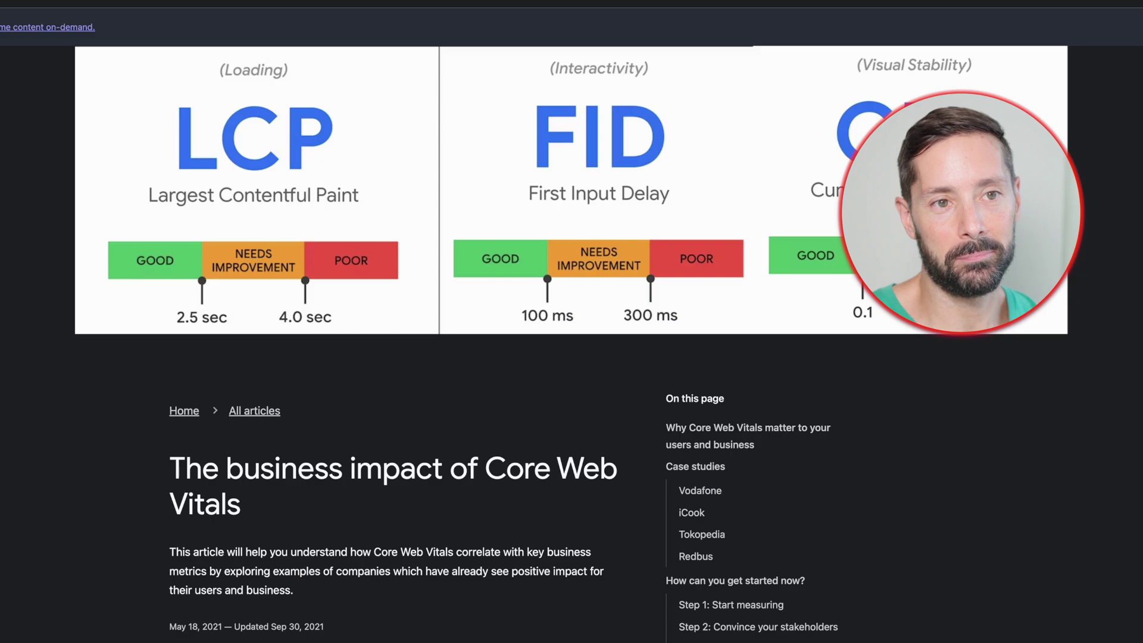
{"action": "scroll", "coordinate": [572, 358], "scroll_direction": "down", "scroll_amount": 1}
{"action": "scroll", "coordinate": [572, 358], "scroll_direction": "down", "scroll_amount": 3}
{"action": "scroll", "coordinate": [572, 358], "scroll_direction": "down", "scroll_amount": 4}
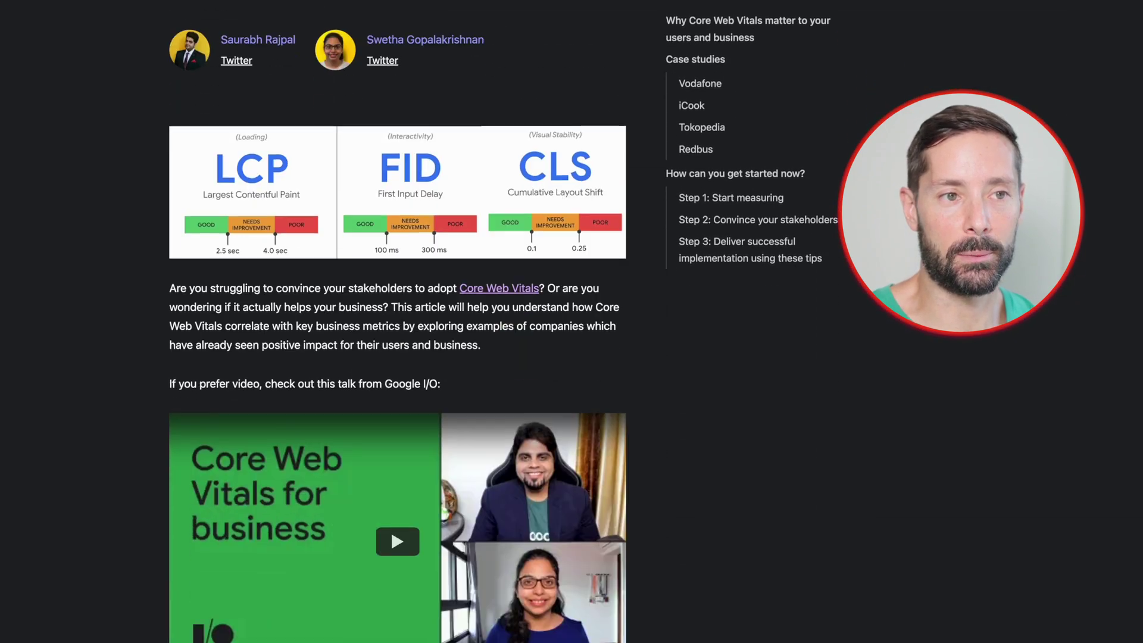
{"action": "scroll", "coordinate": [572, 358], "scroll_direction": "down", "scroll_amount": 2}
{"action": "scroll", "coordinate": [397, 321], "scroll_direction": "down", "scroll_amount": 5}
{"action": "scroll", "coordinate": [397, 322], "scroll_direction": "down", "scroll_amount": 2}
{"action": "scroll", "coordinate": [398, 321], "scroll_direction": "down", "scroll_amount": 5}
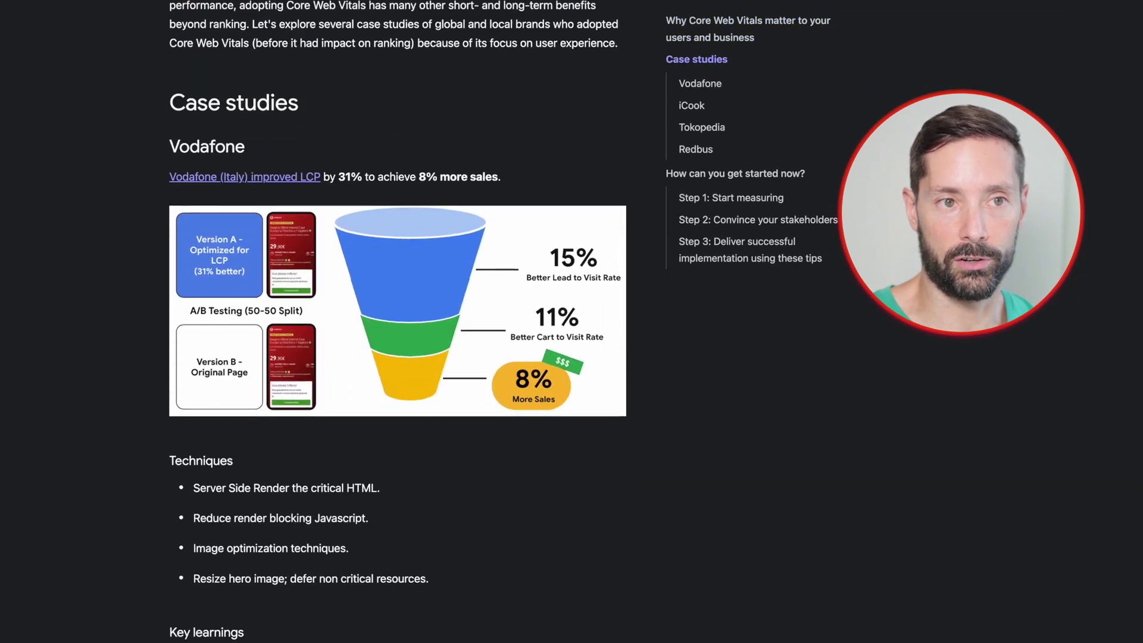